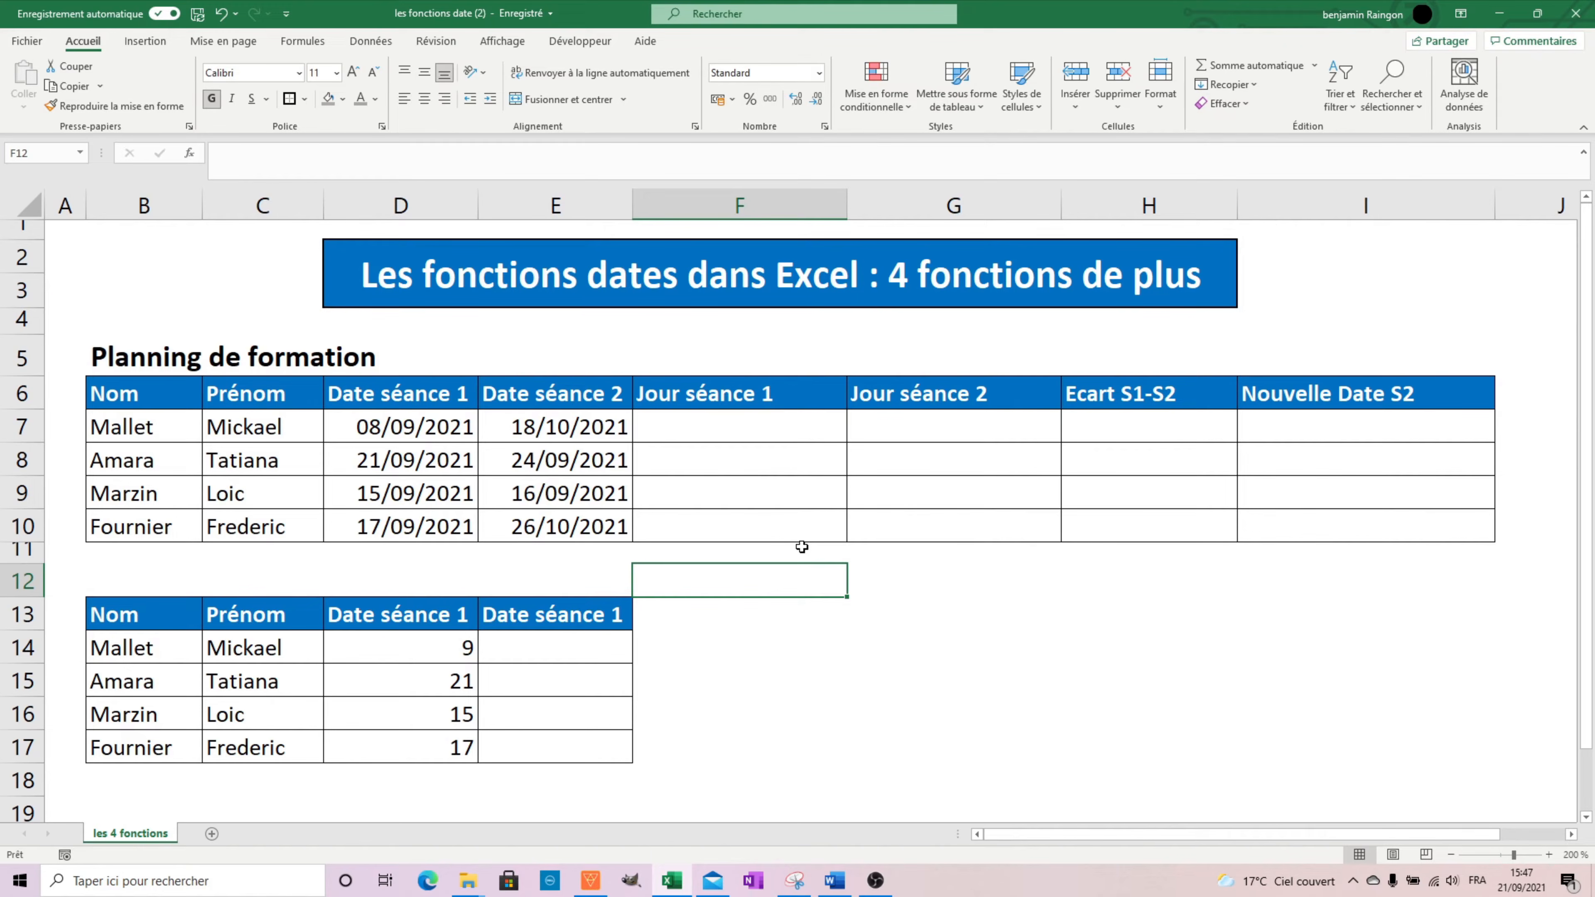
Enter =JOURSEM(D7;2) in F7 to get the weekday number of the first session, counting from Monday as 1.
click(820, 431)
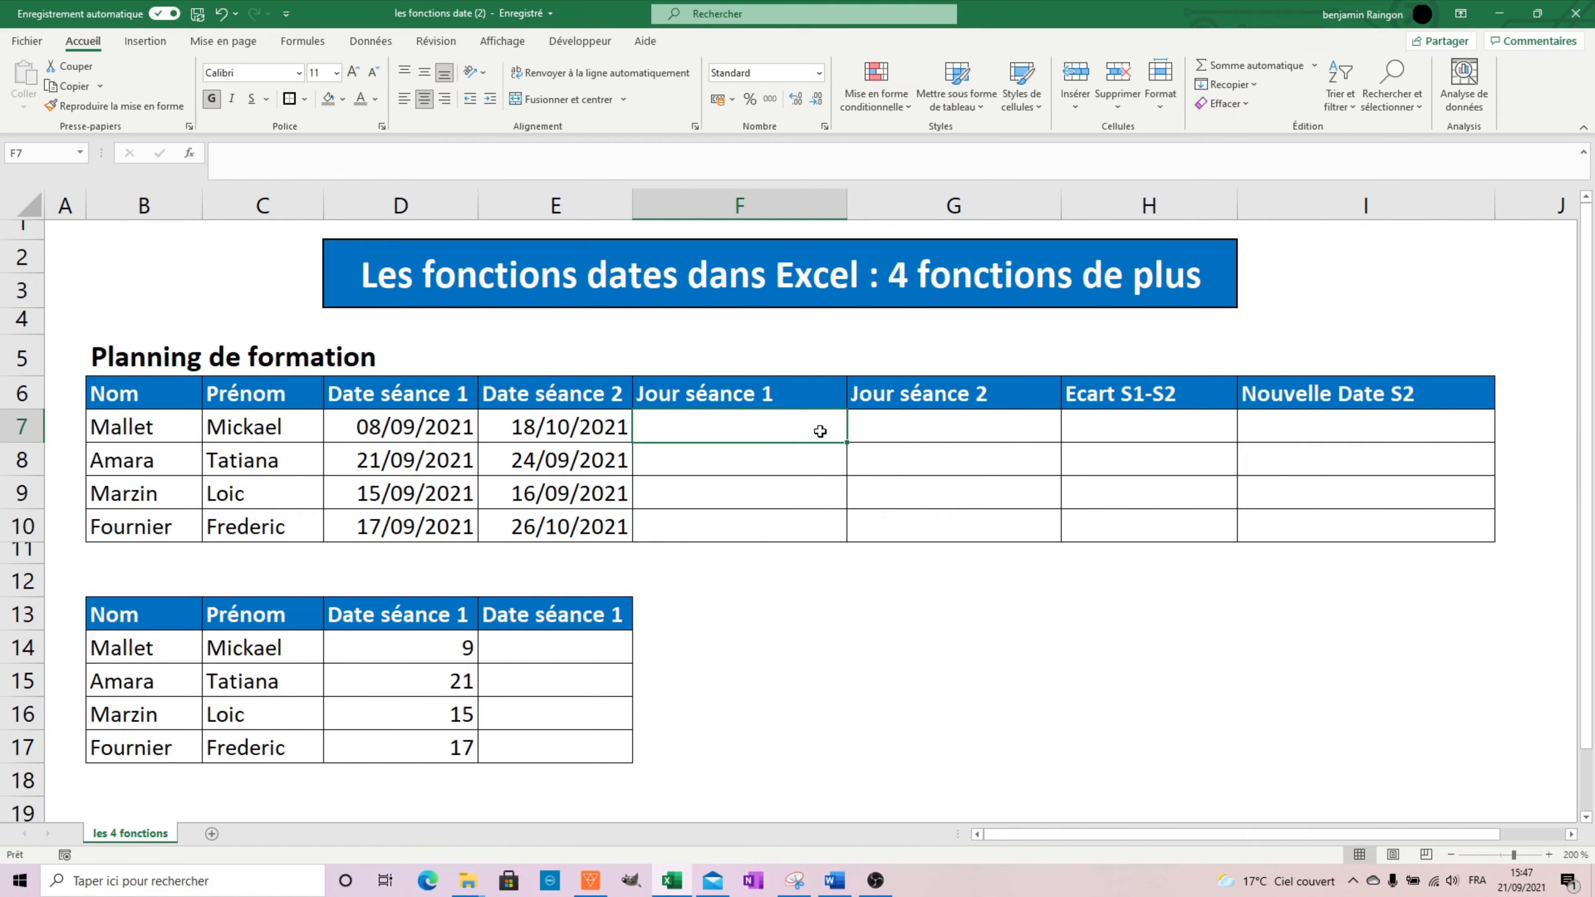
text(=j)
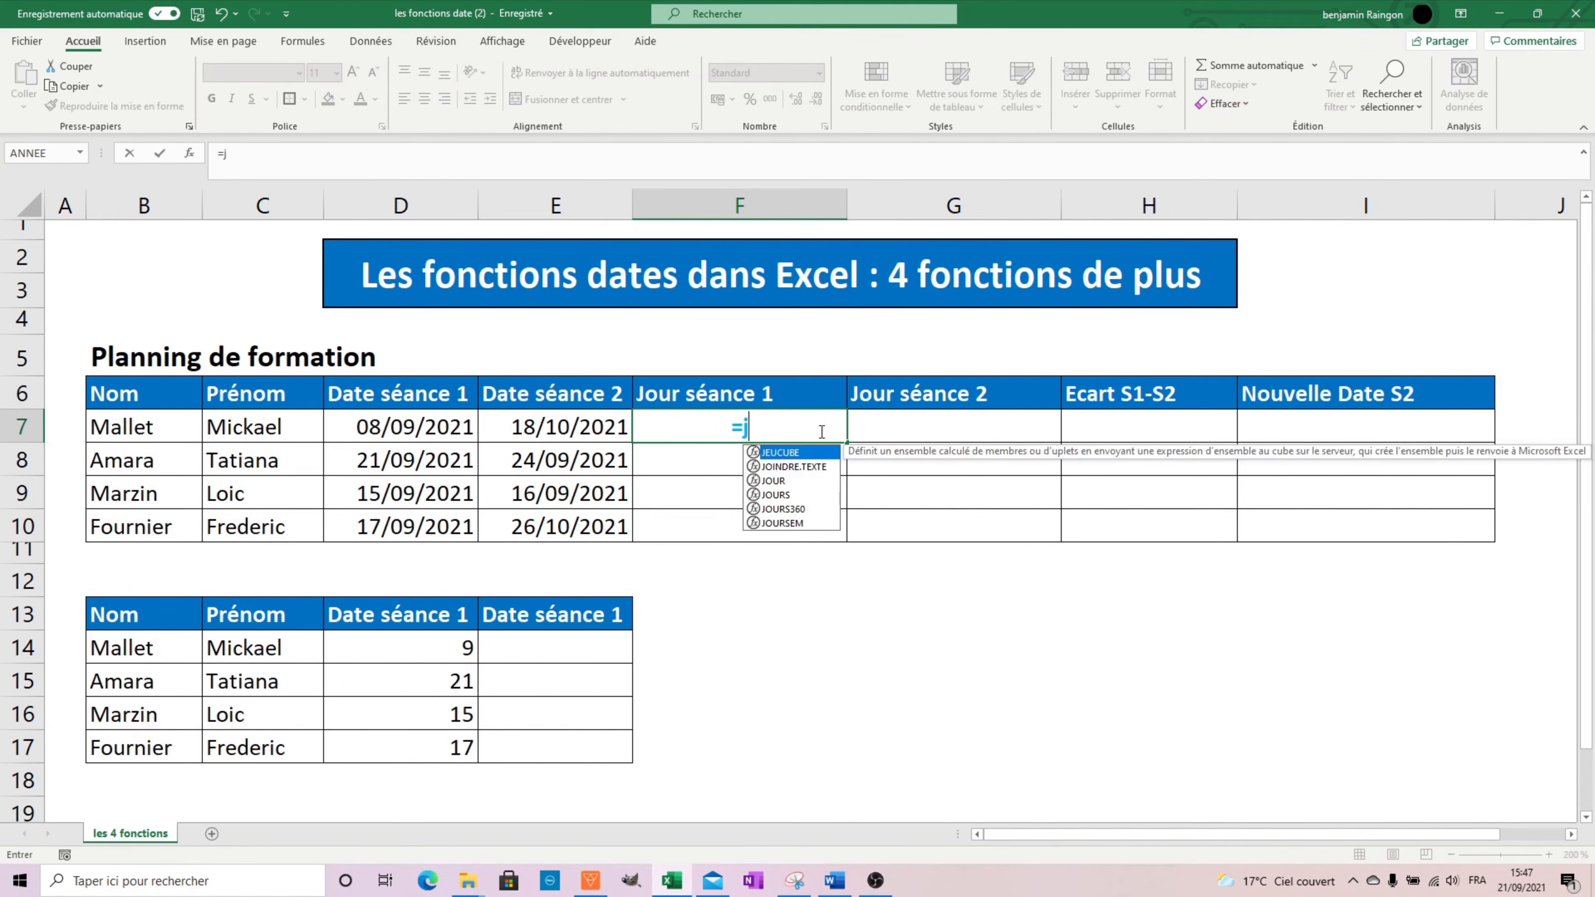
text(oursem()
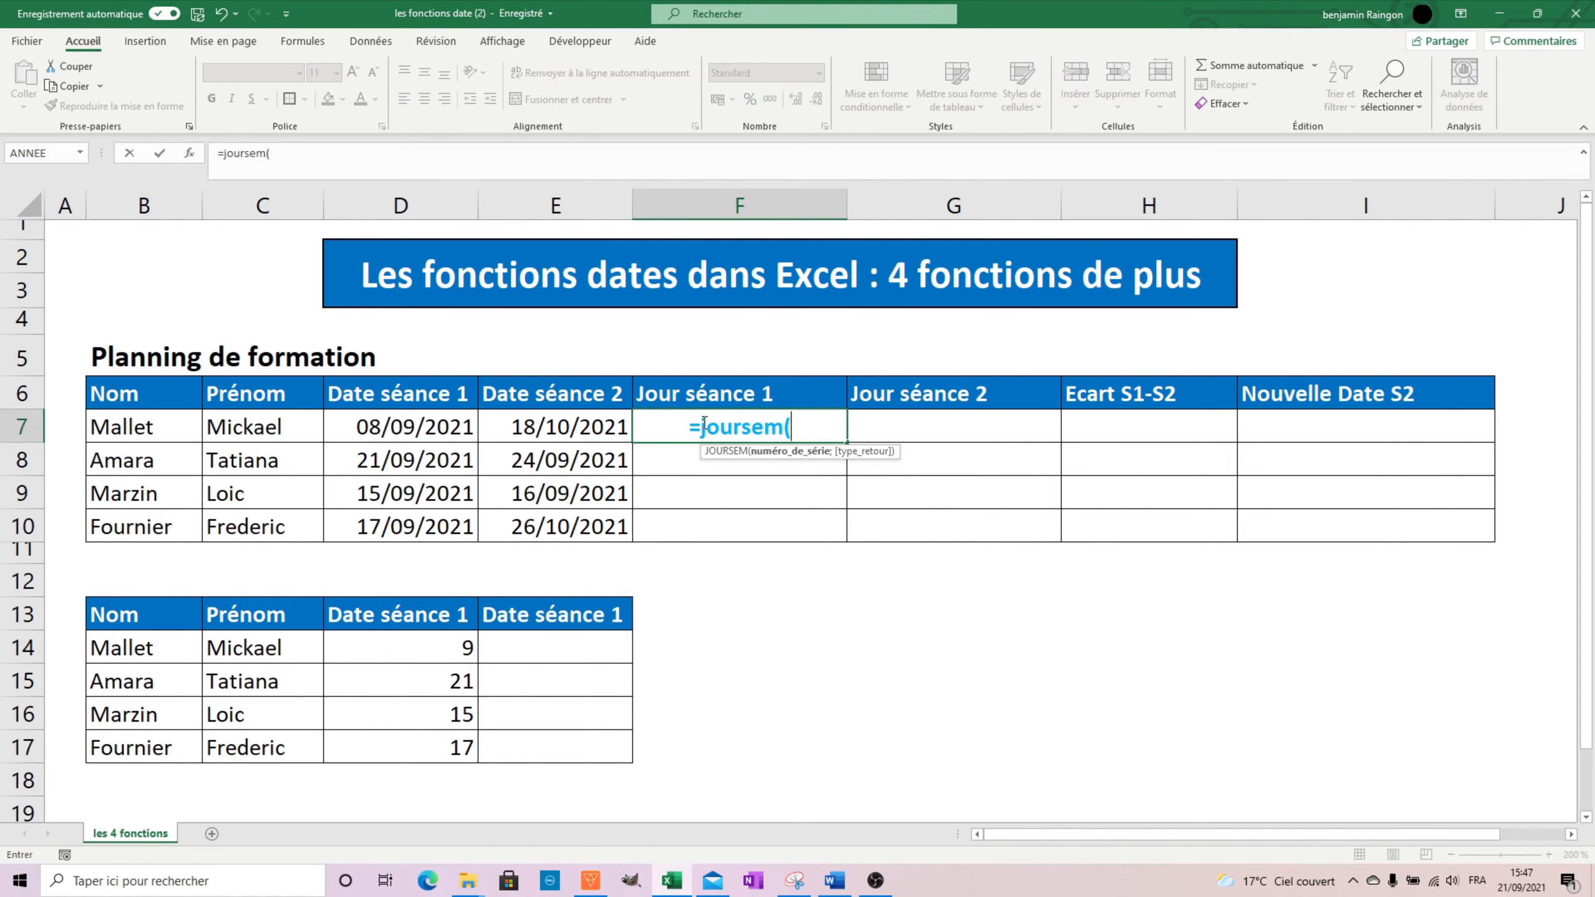
click(423, 429)
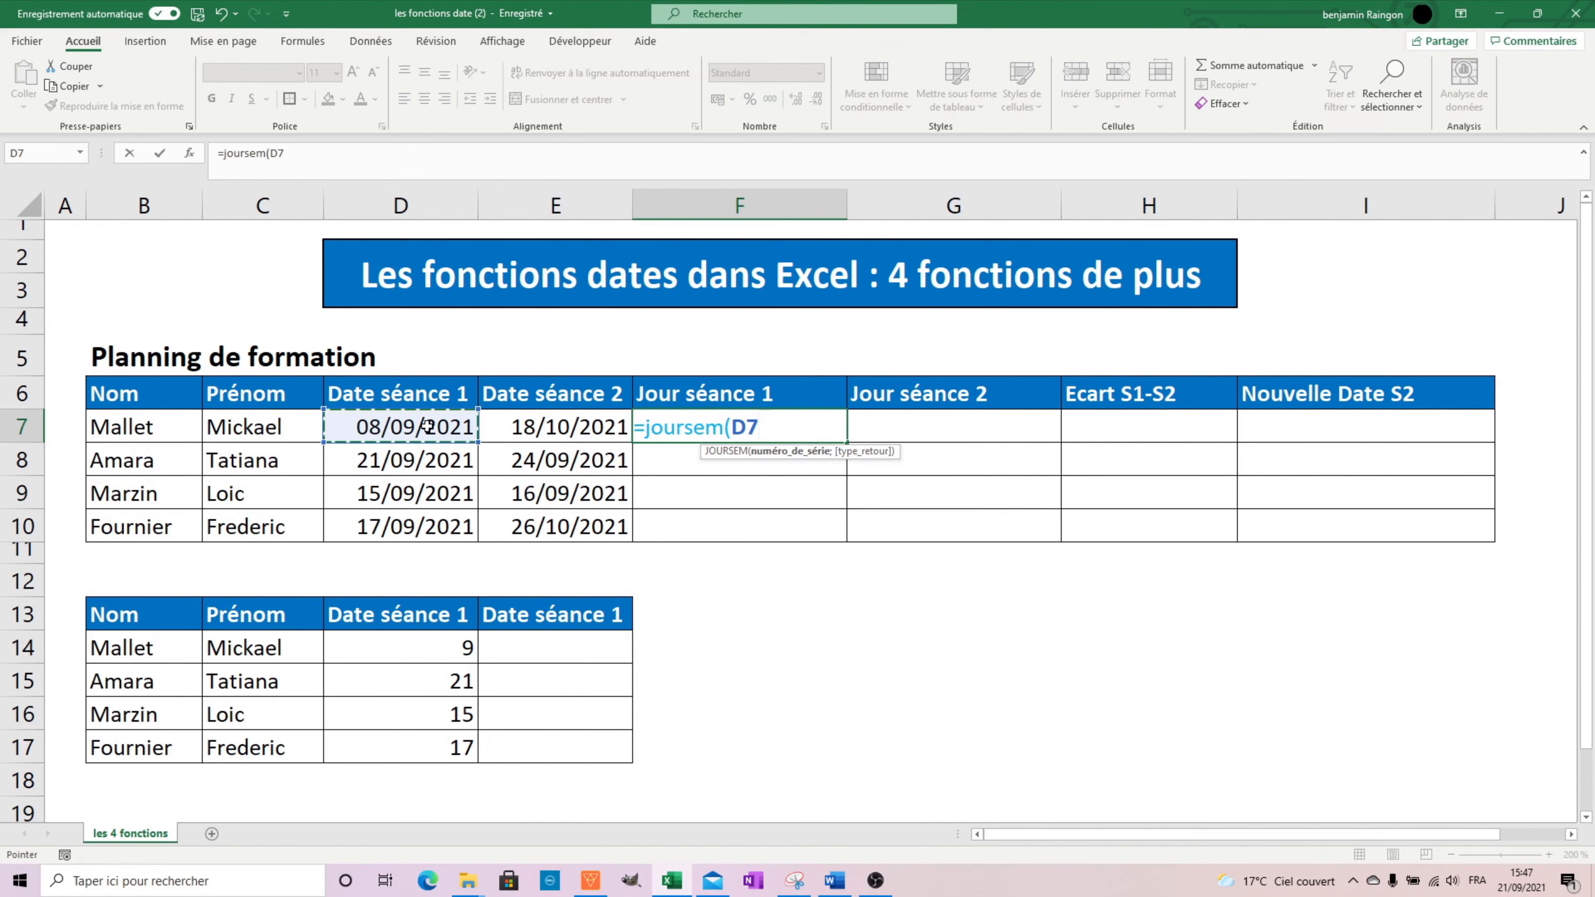
text(;)
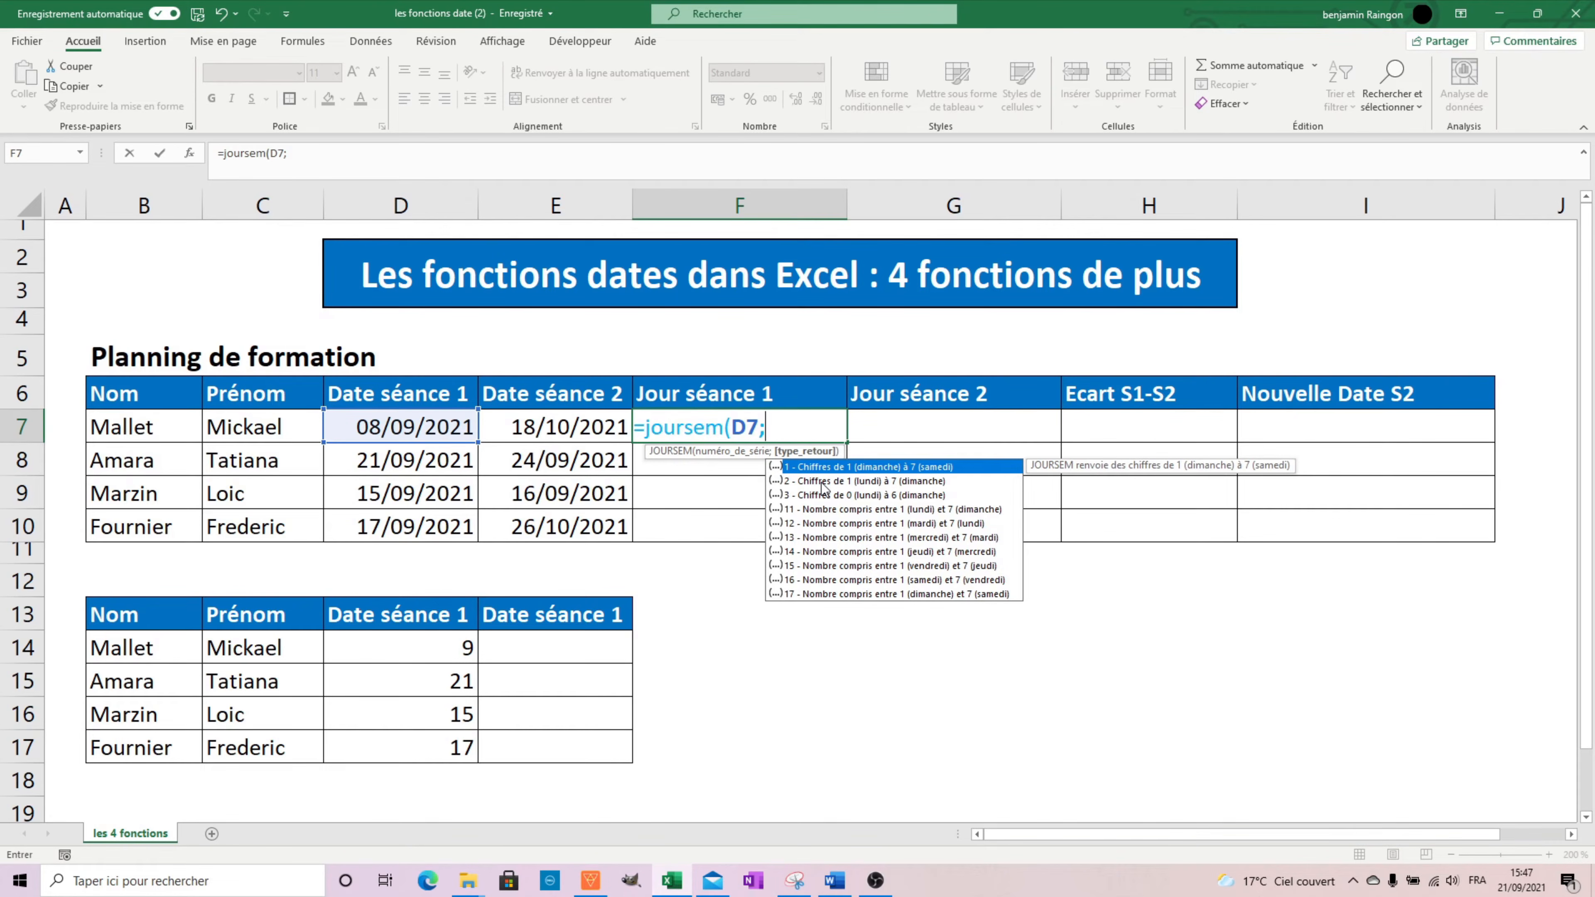
double_click(823, 481)
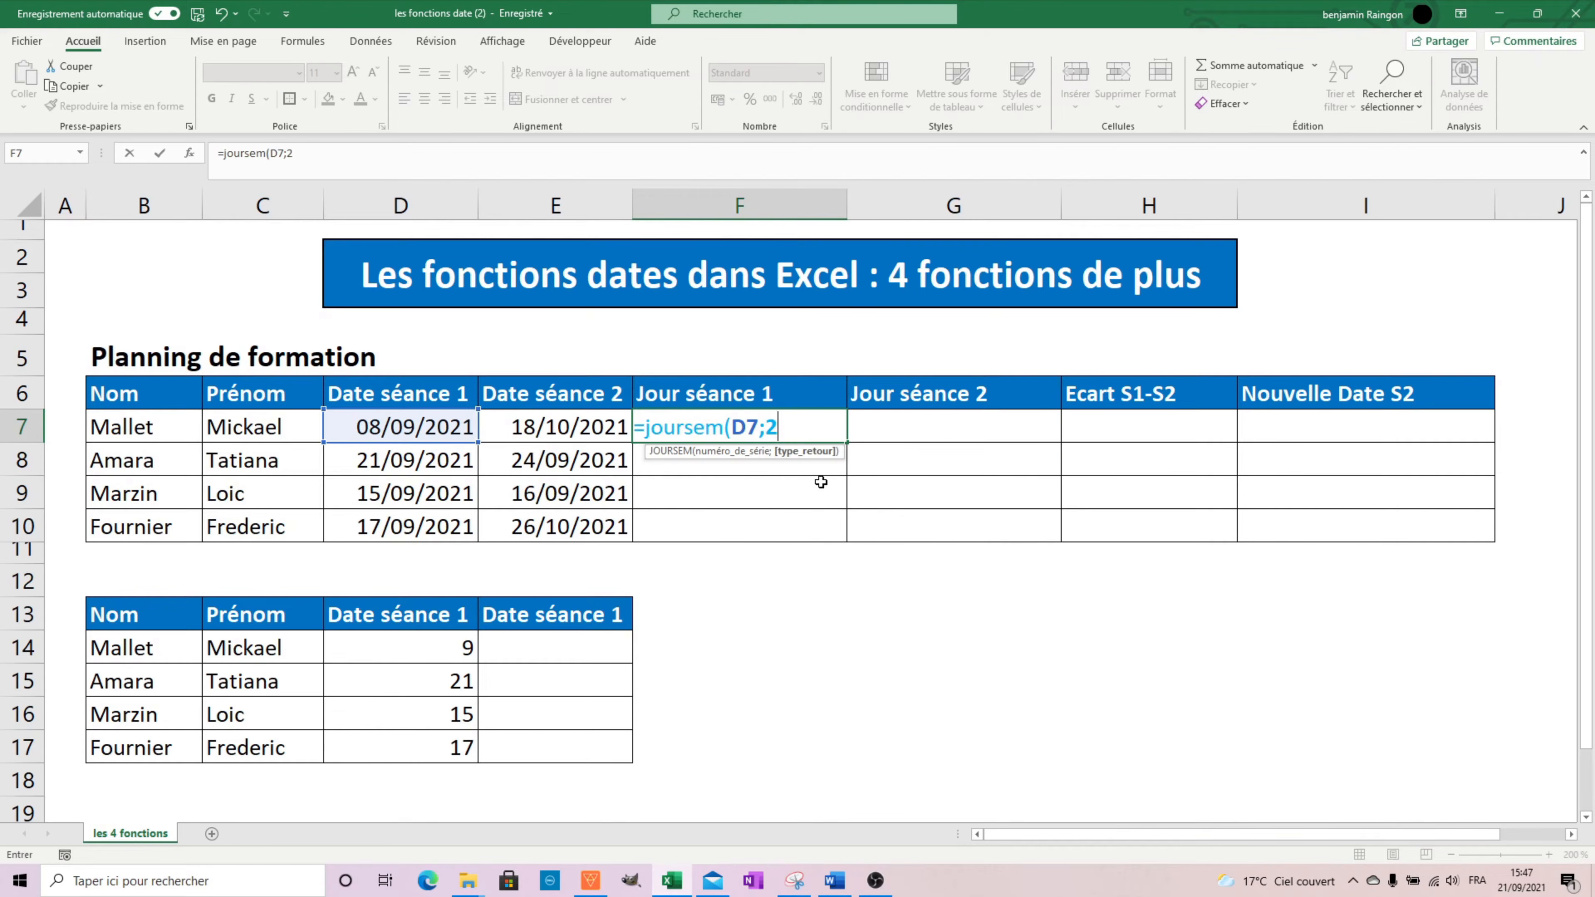
key(Return)
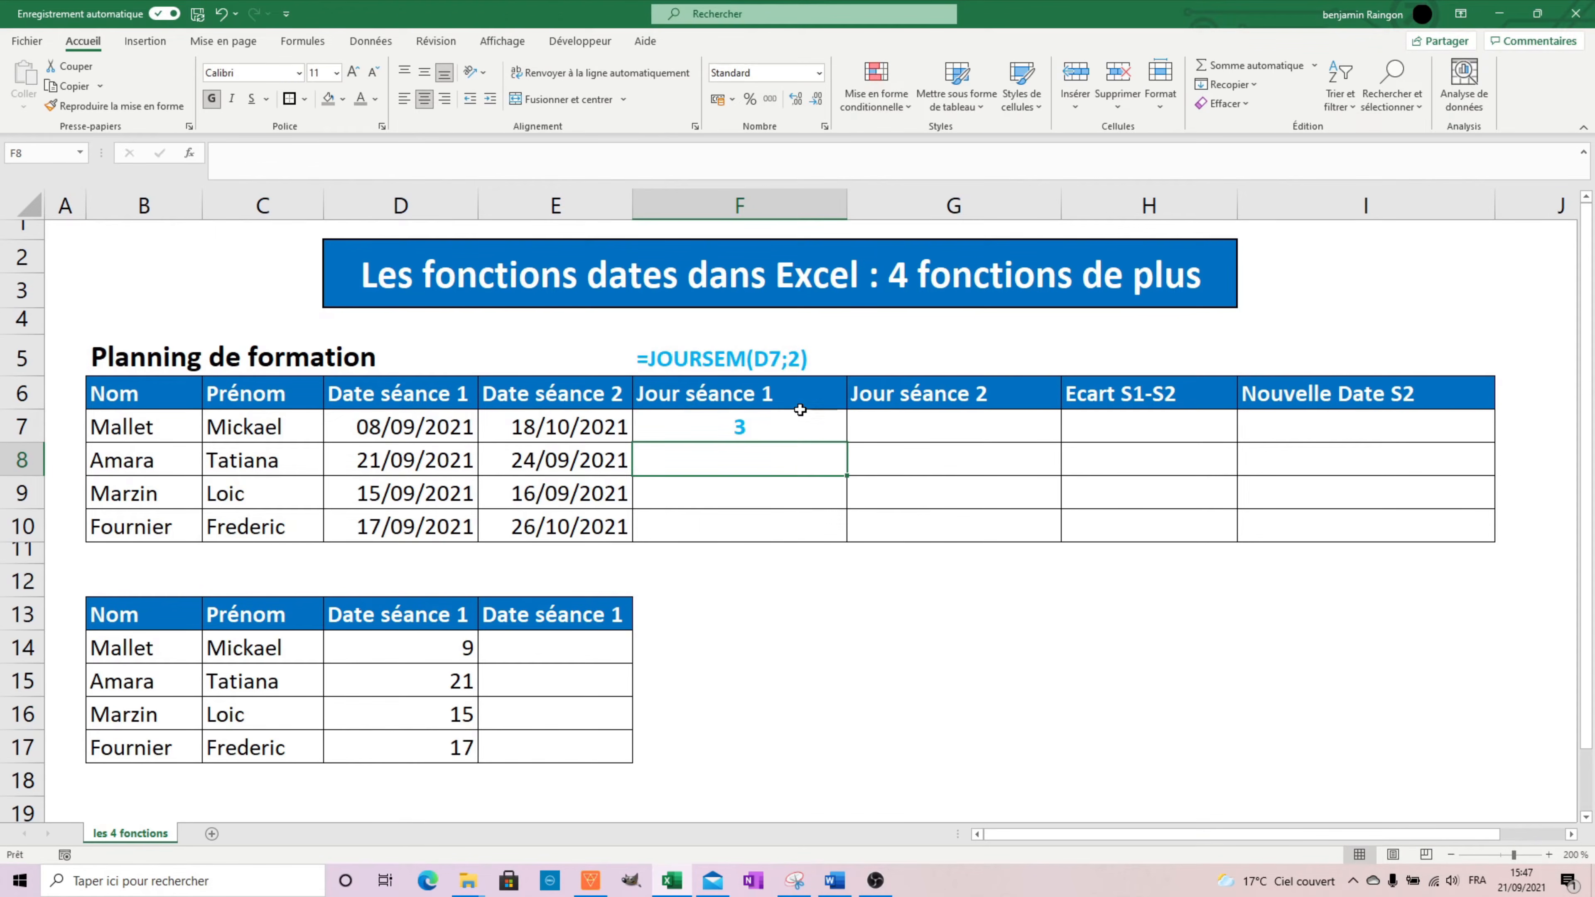
Fill the Jour séance 1 formula from F7 down to F10 and check the copied cells.
click(824, 422)
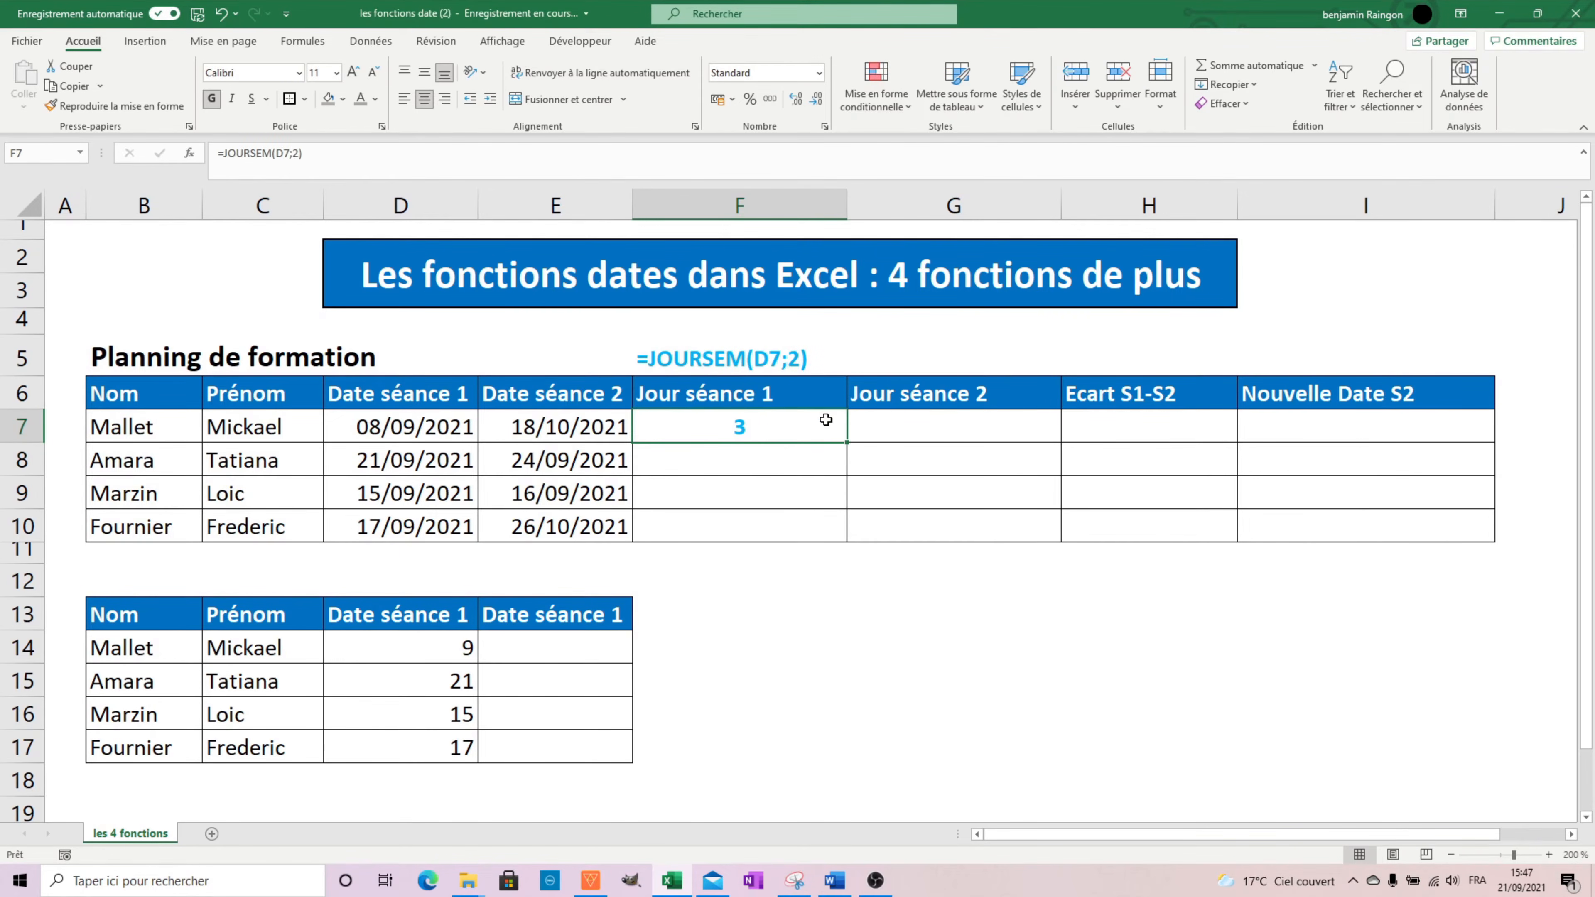
double_click(847, 441)
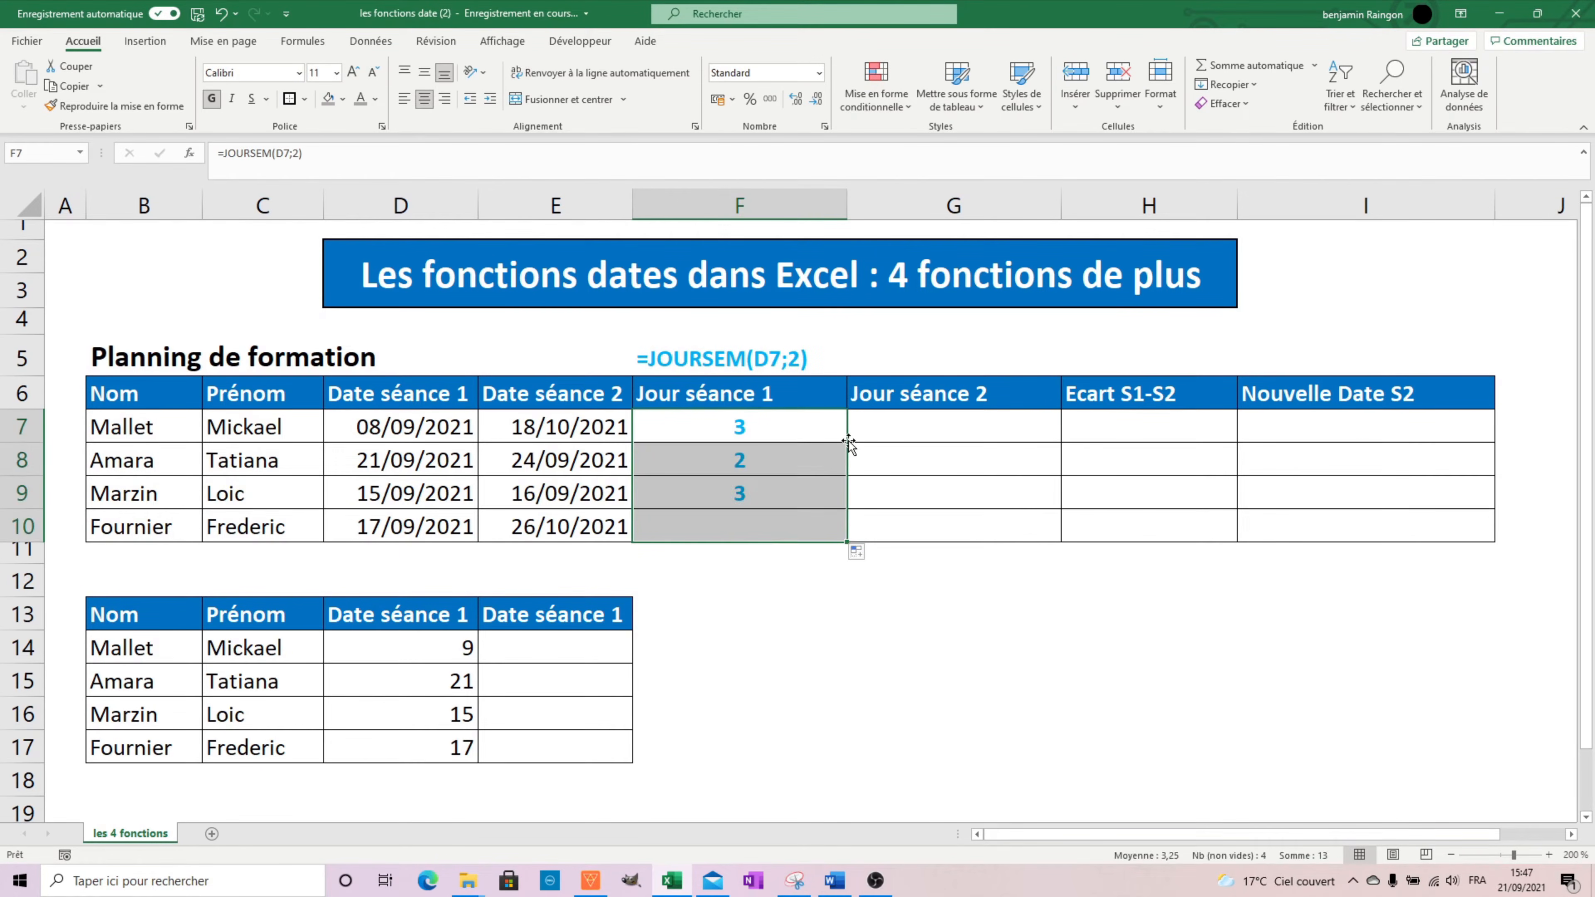
click(765, 429)
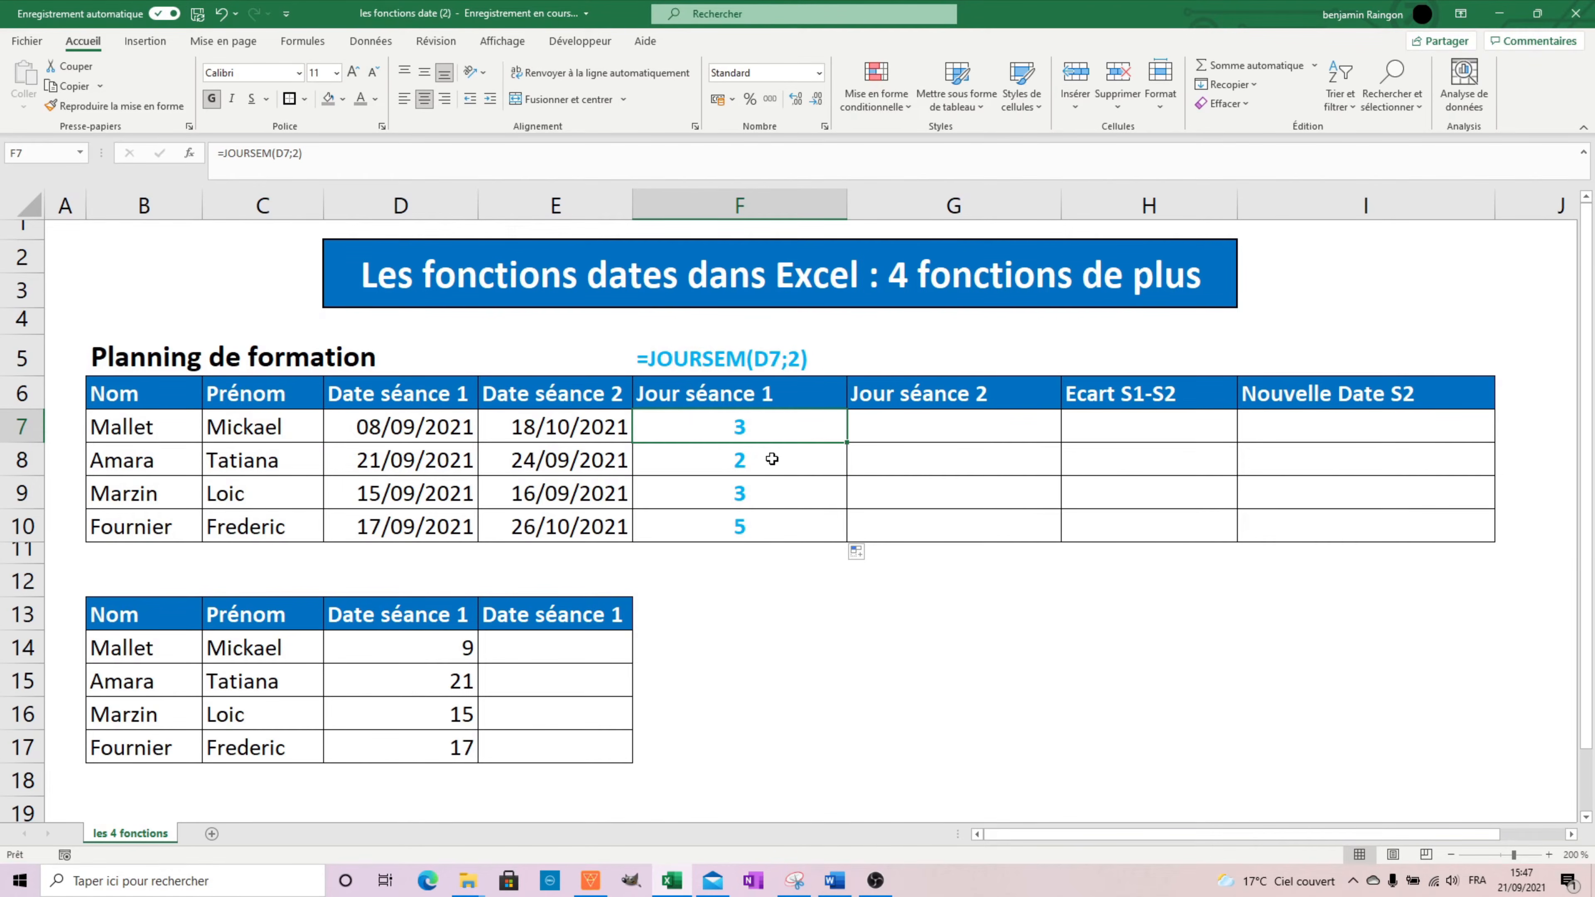
click(764, 522)
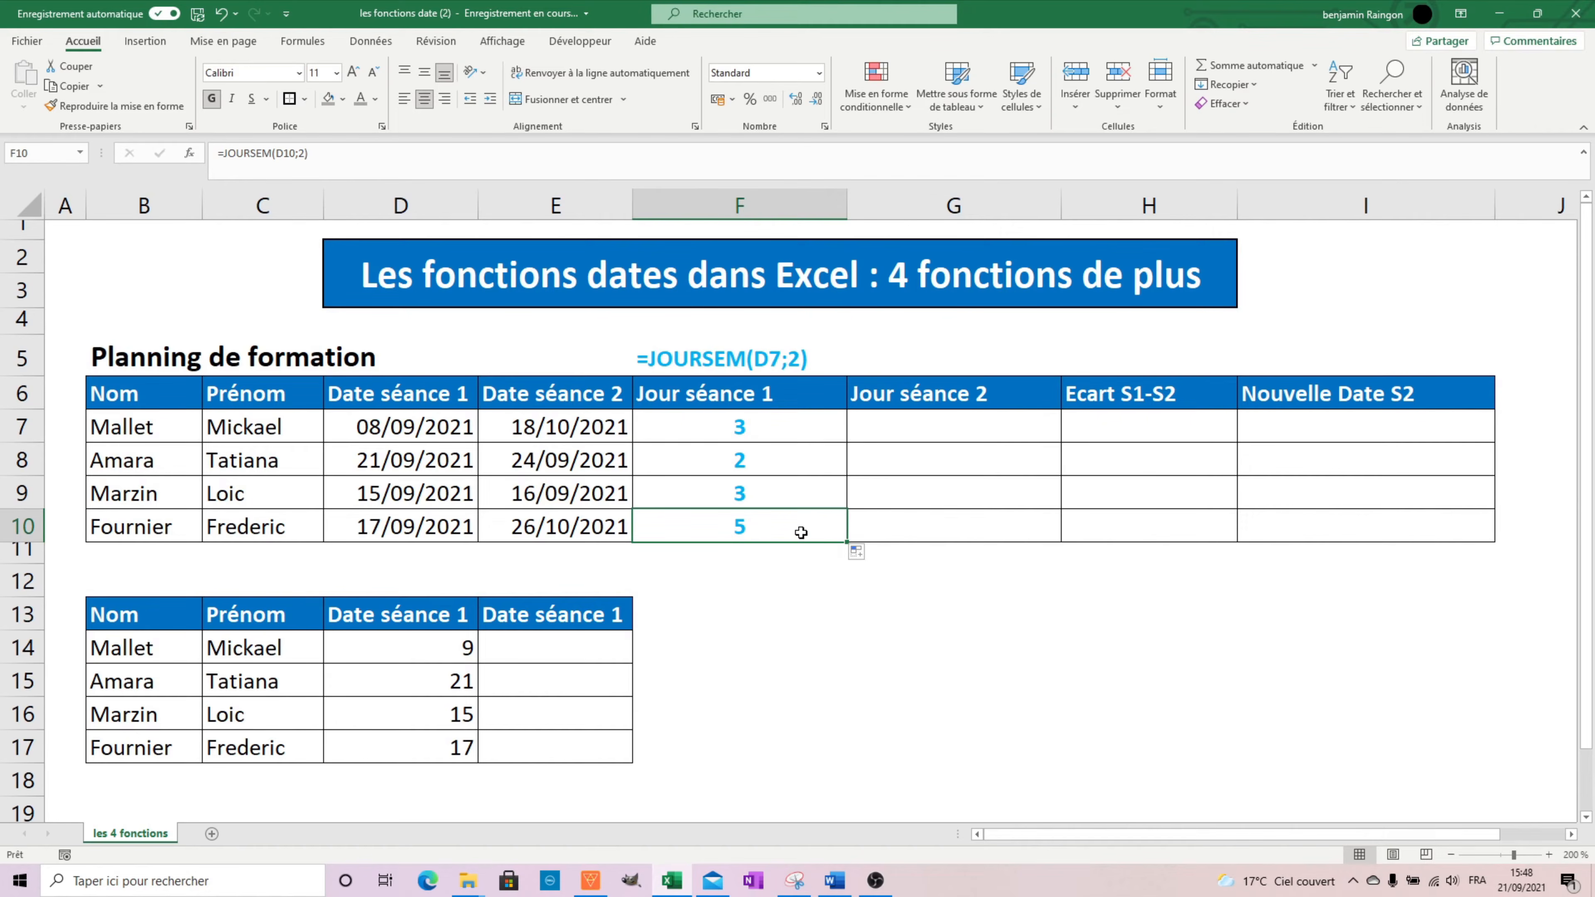
Enter =JOURSEM(E7;2) in G7 for the second session's weekday number and fill it down to G10.
click(933, 415)
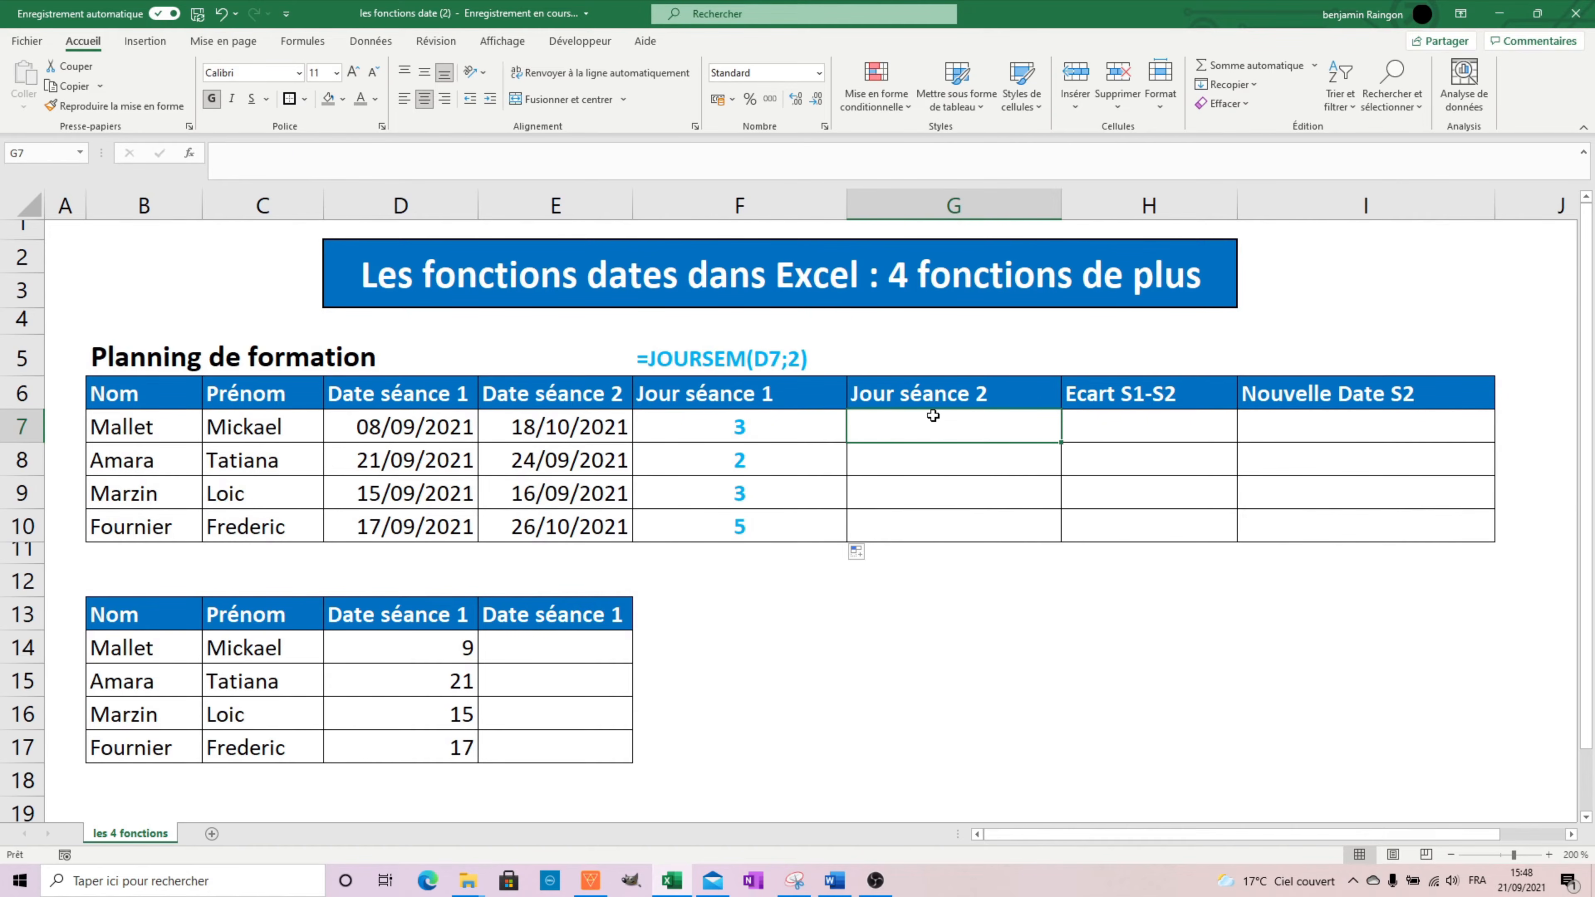
text(=jour)
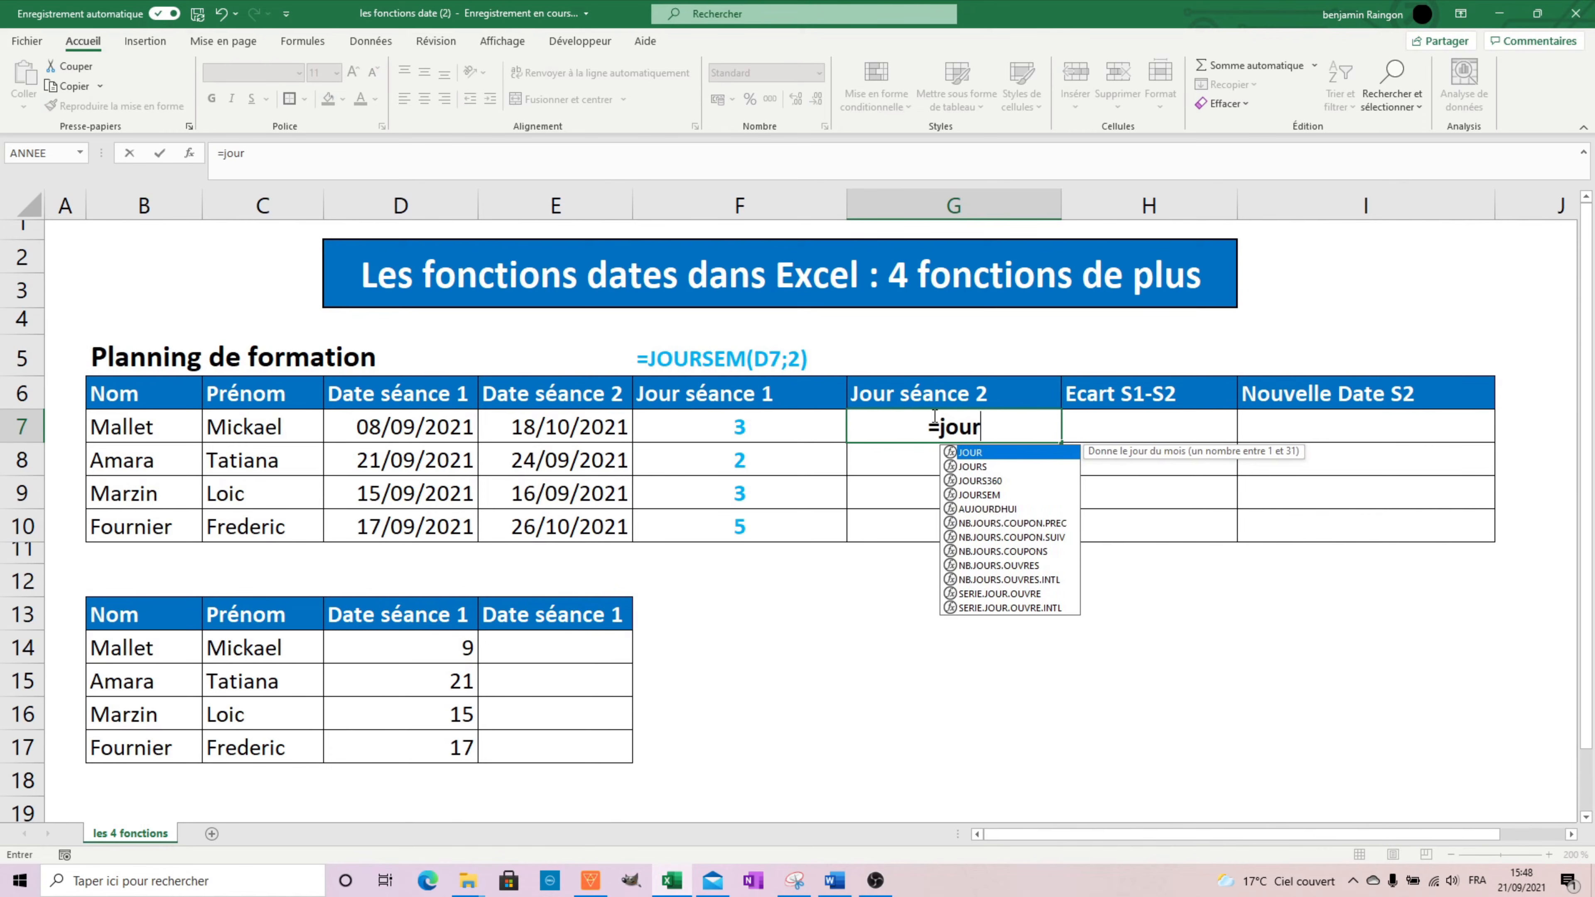
text(sem()
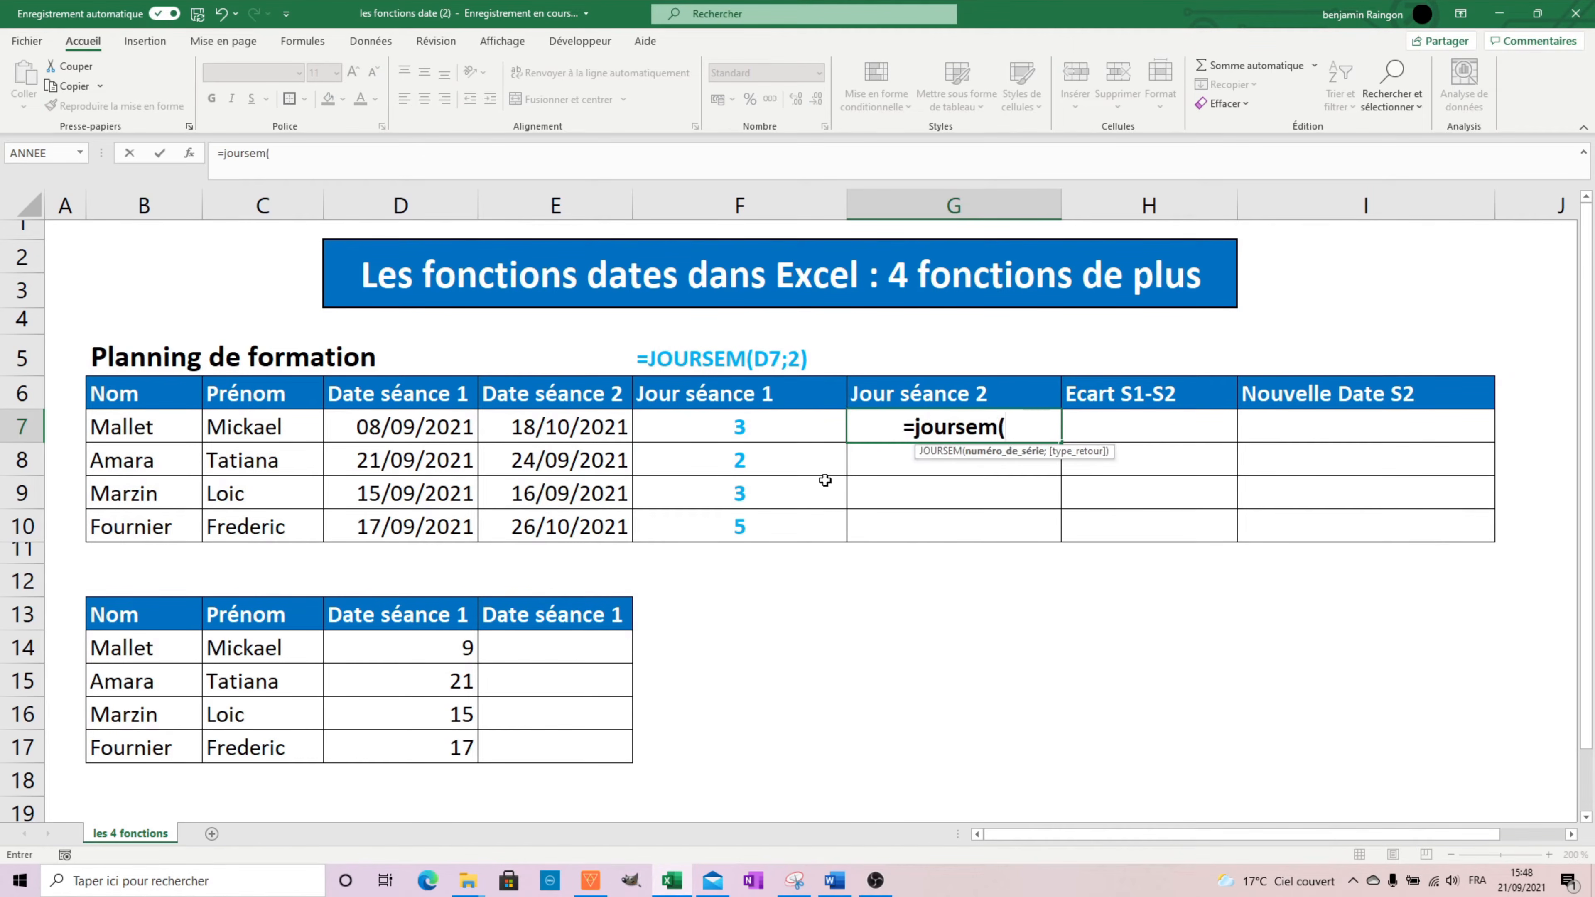
click(593, 417)
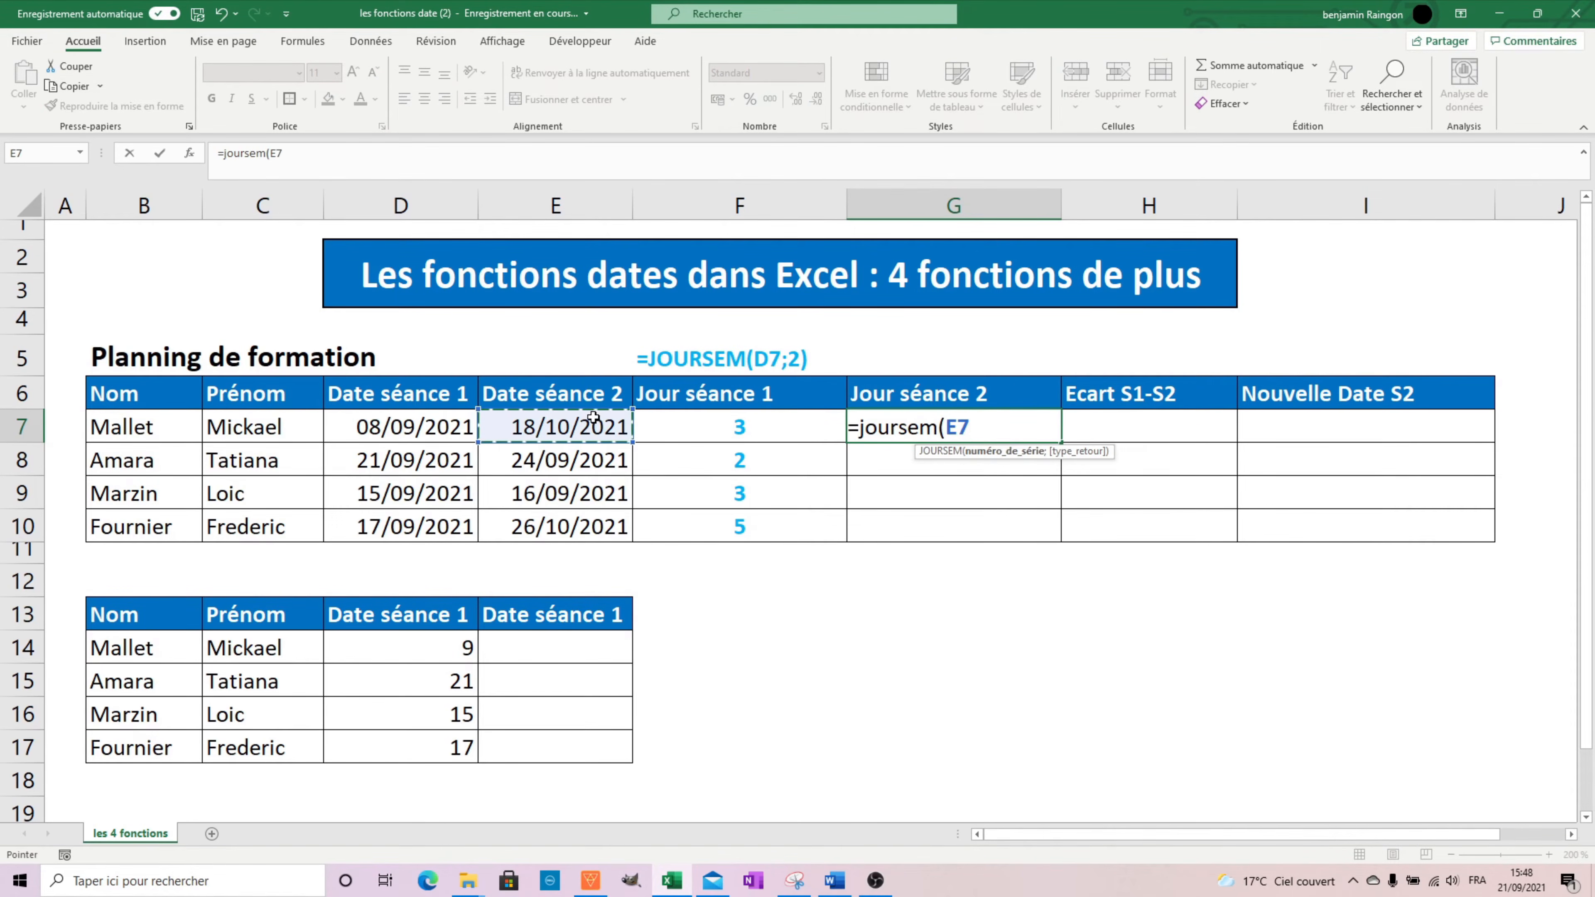
text(;2))
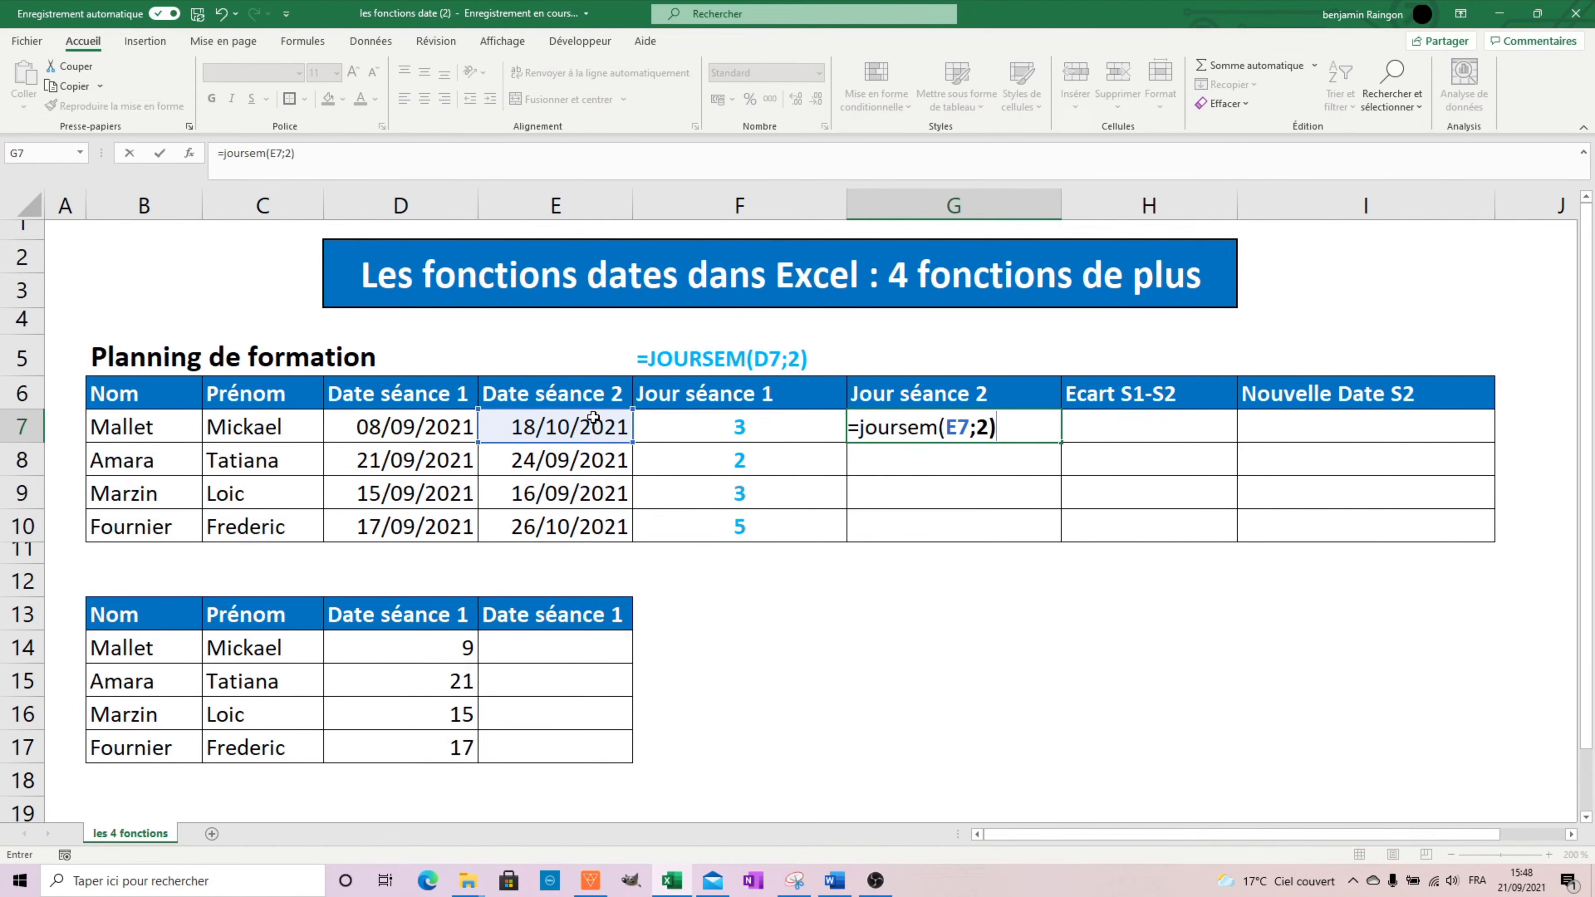
key(Return)
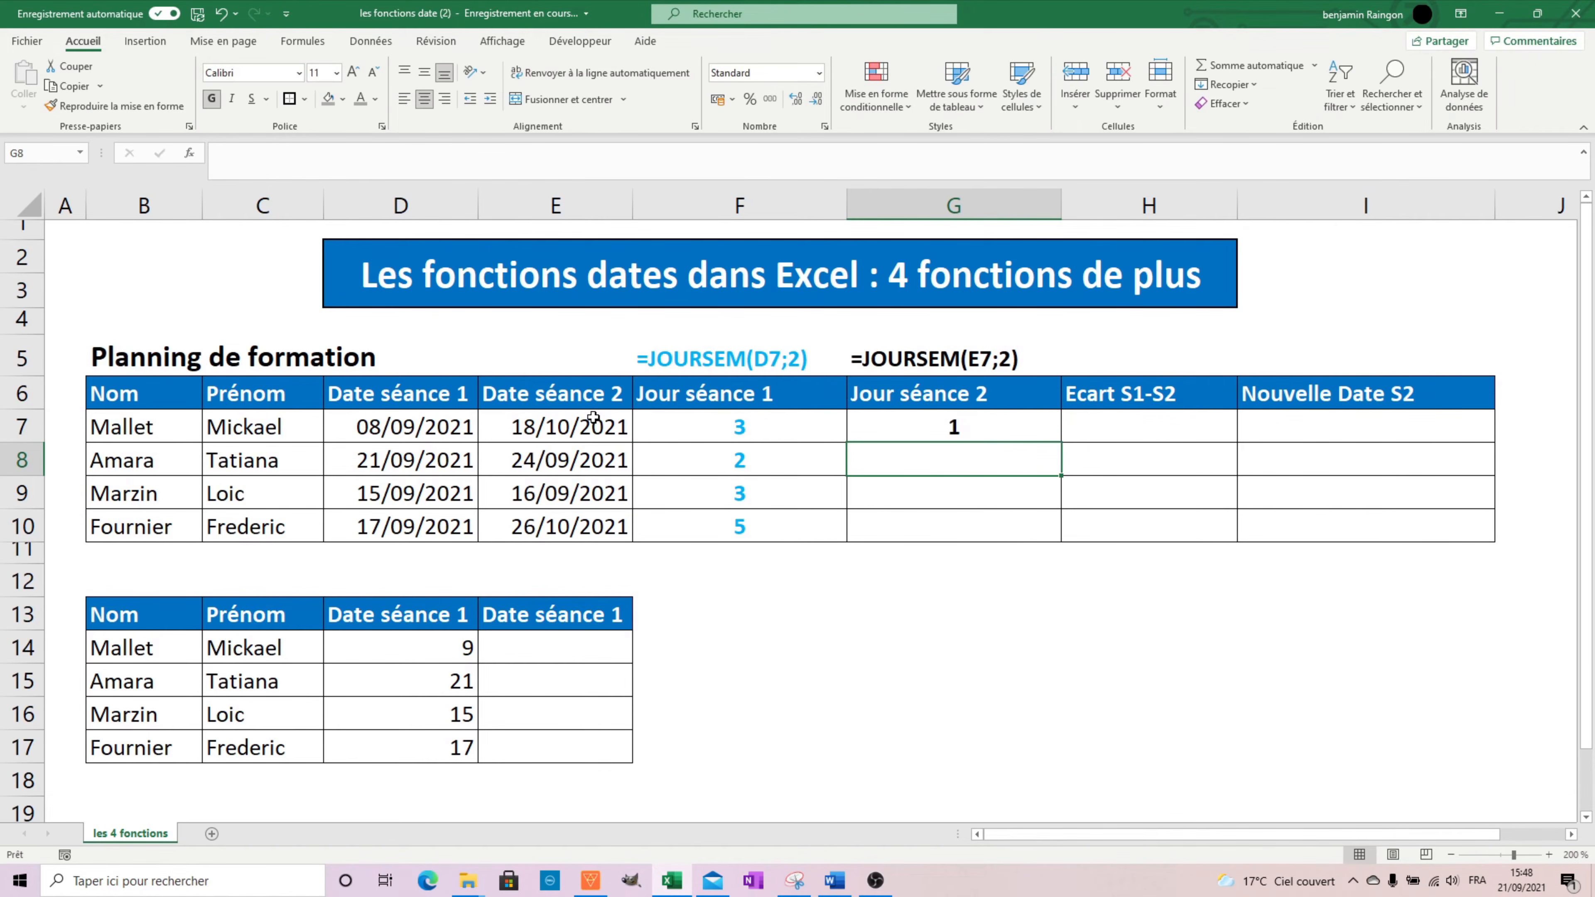
click(1036, 434)
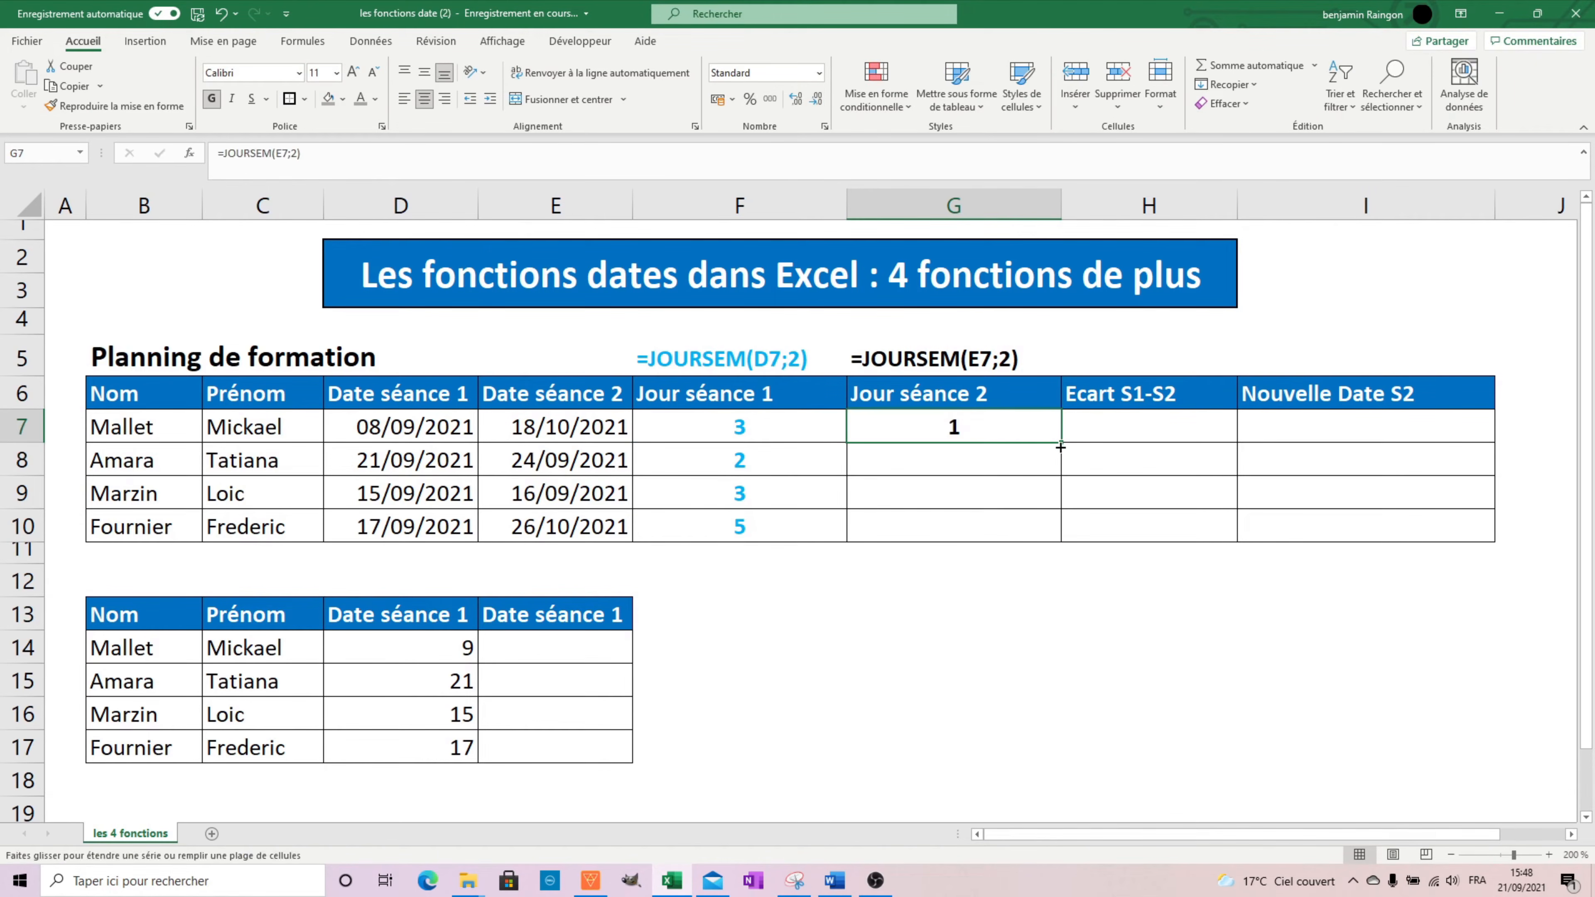
double_click(1060, 443)
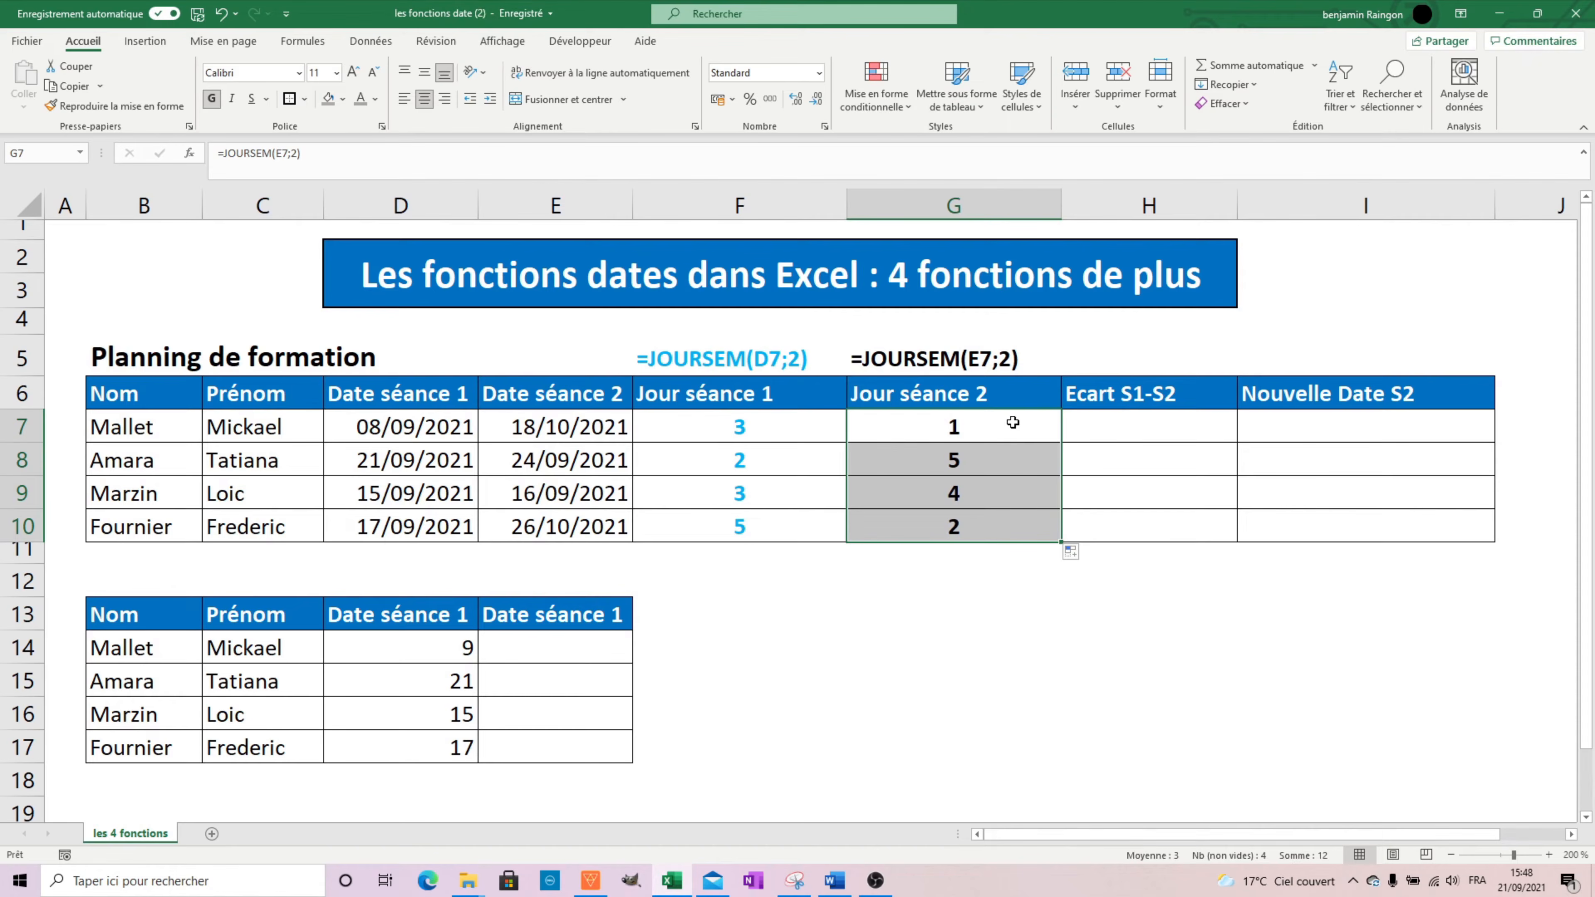
Enter =JOURS(E7;D7) in H7 to calculate the number of days between the two sessions.
click(1137, 422)
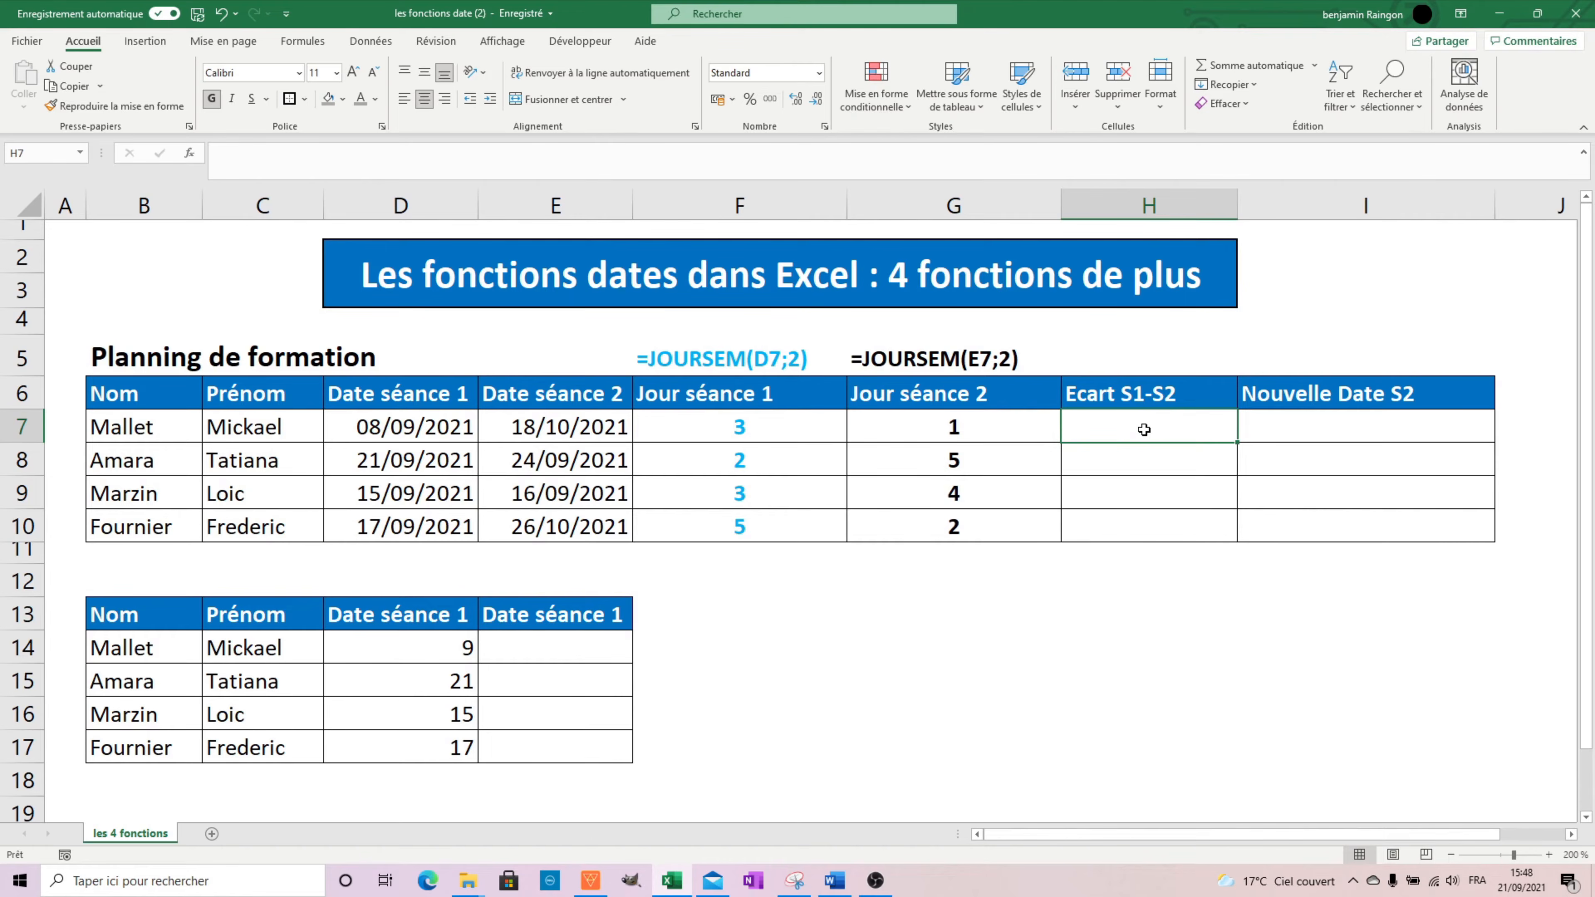
text(=jours)
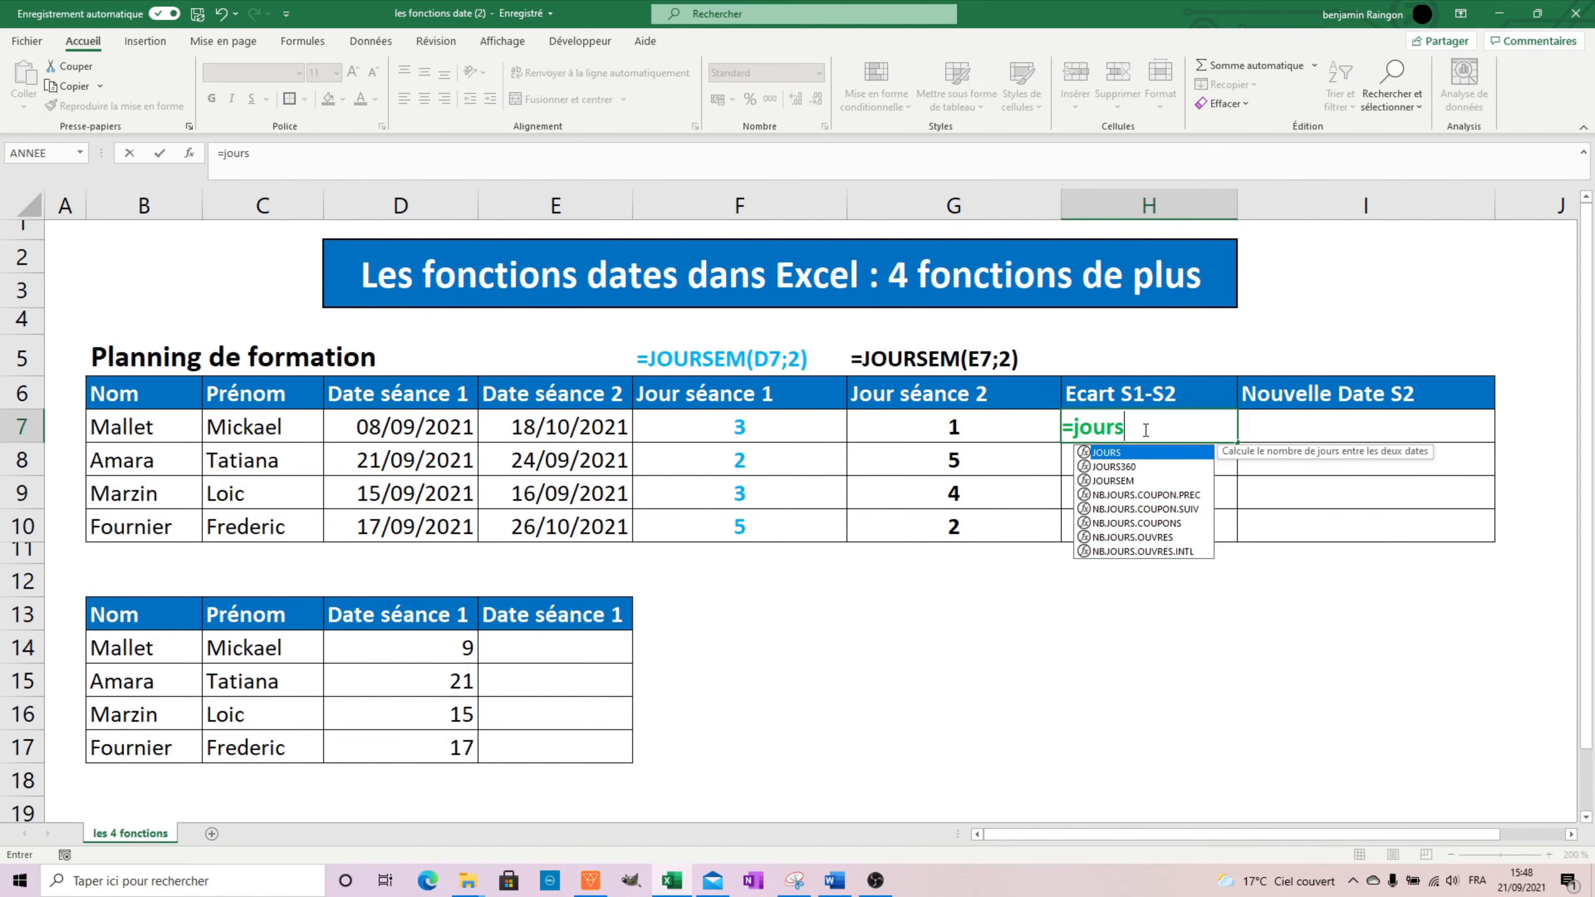
text(()
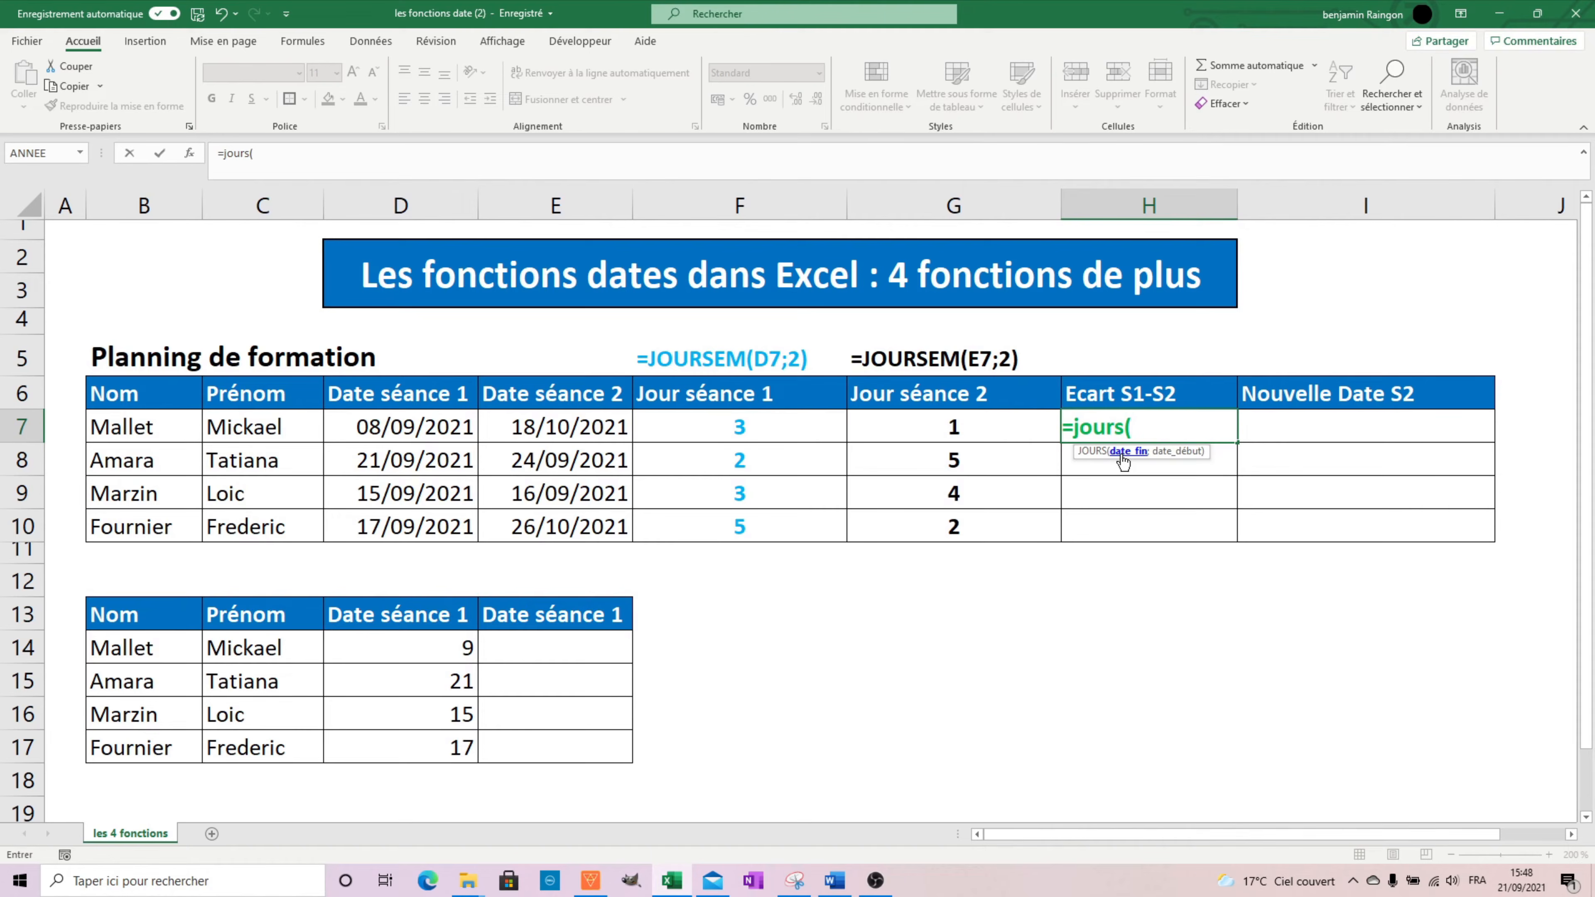
click(589, 430)
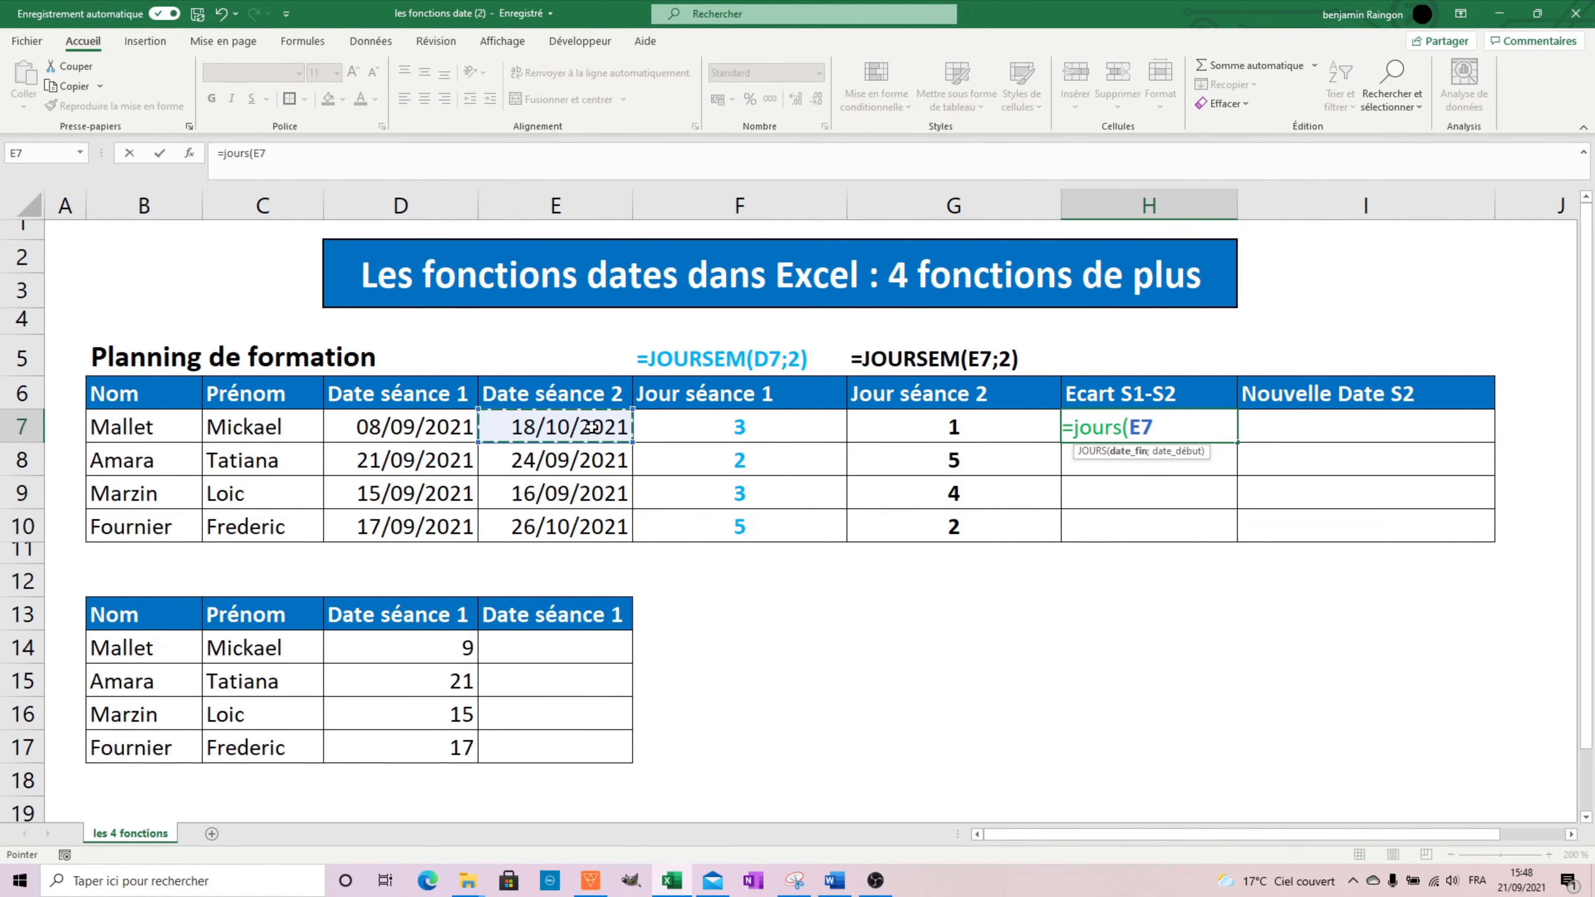
text(;)
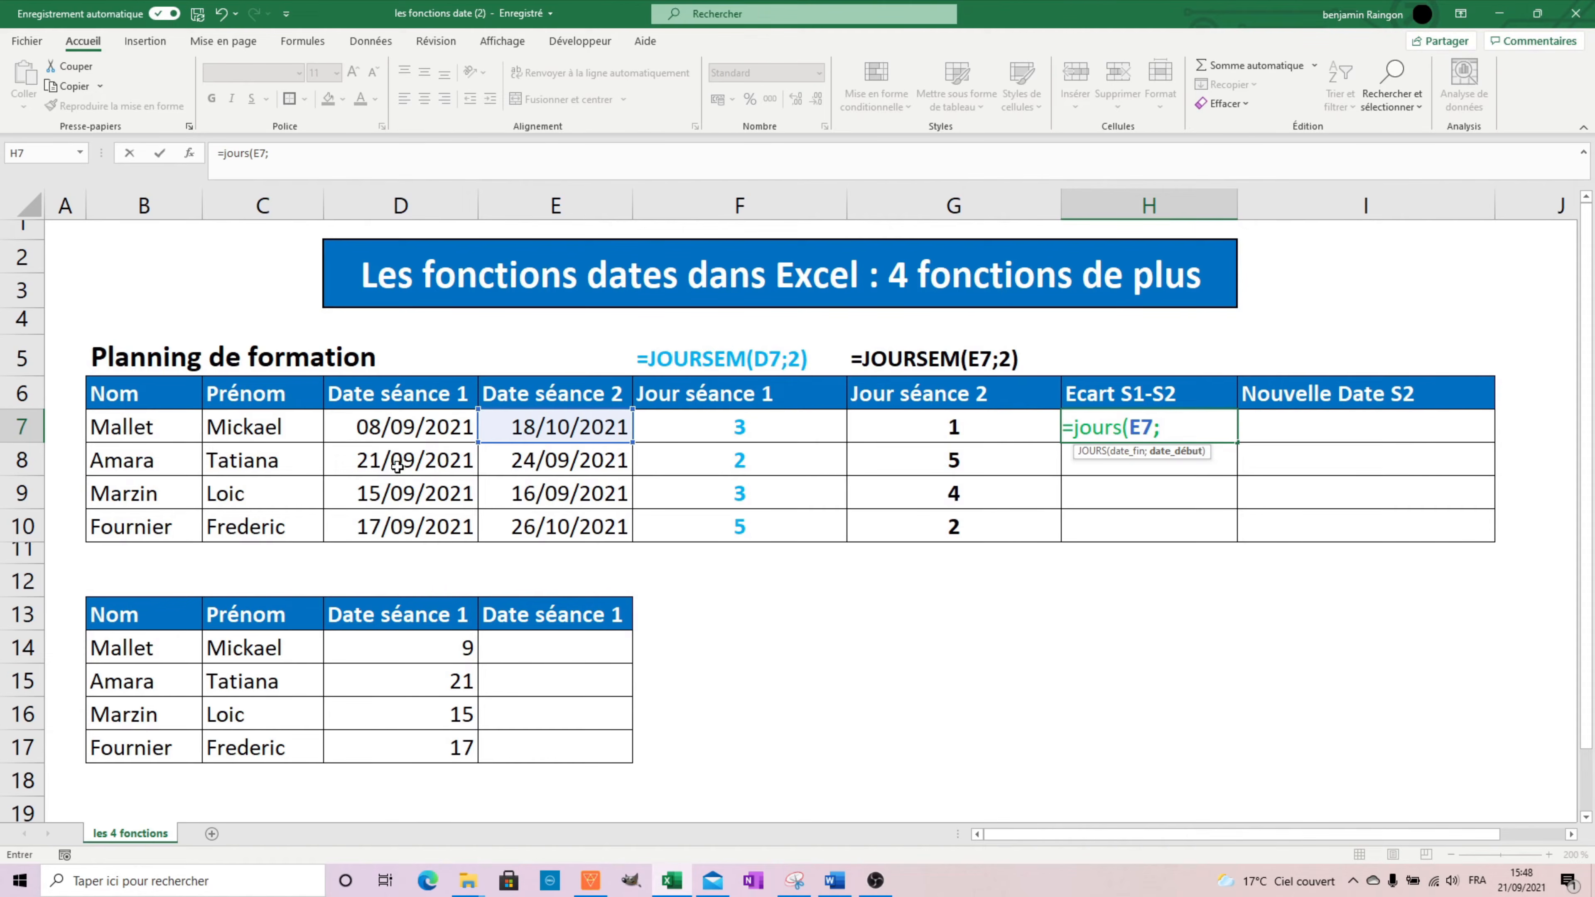
click(426, 434)
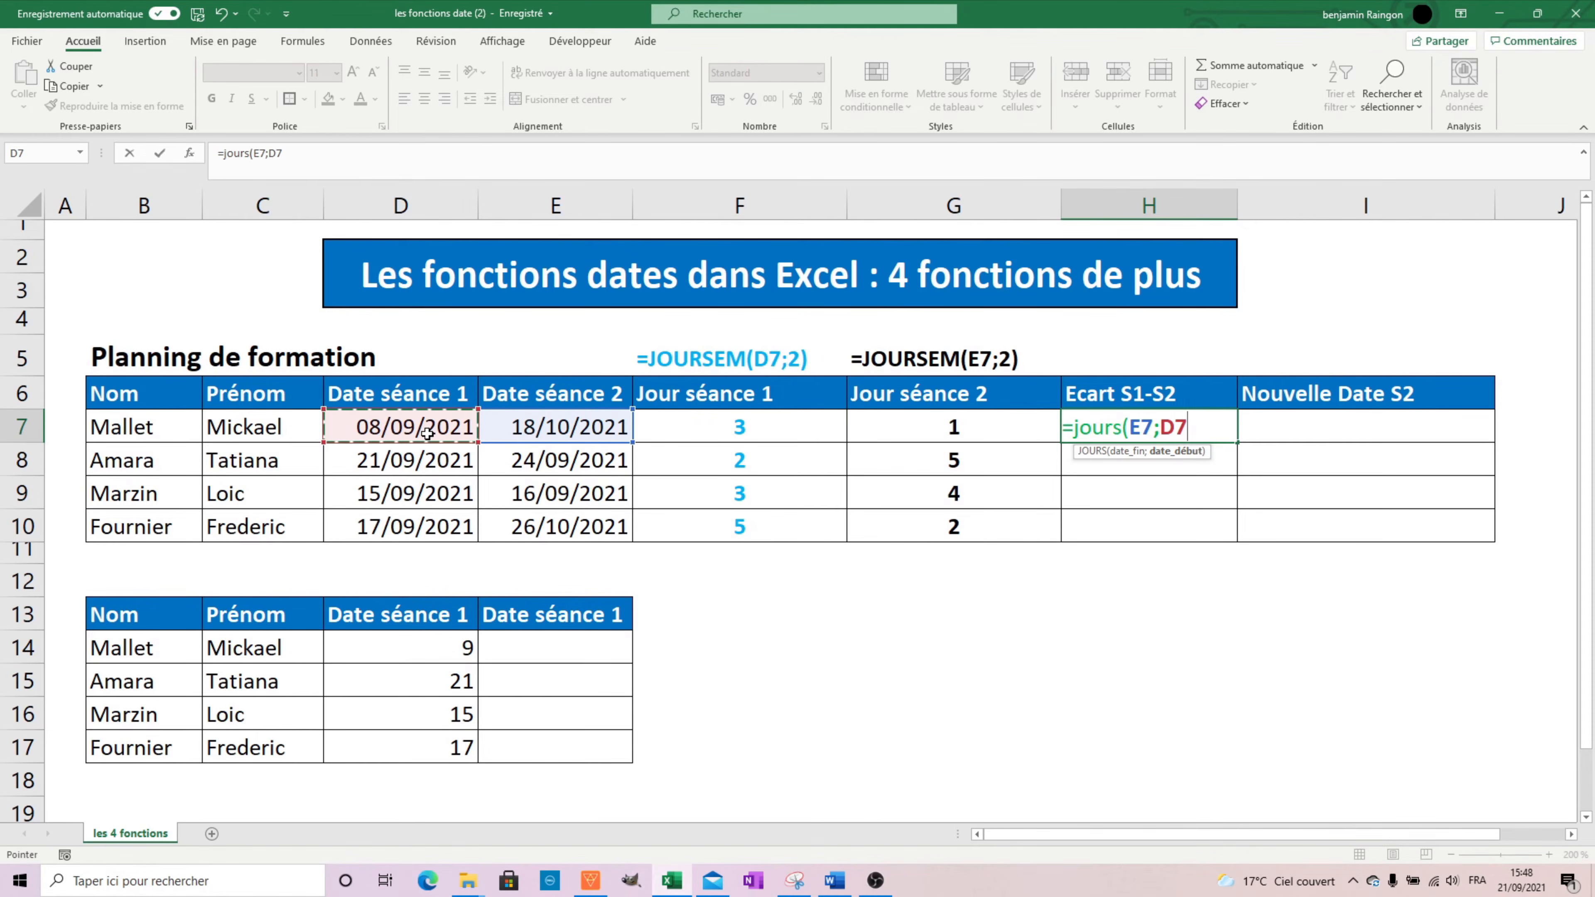
text())
key(Return)
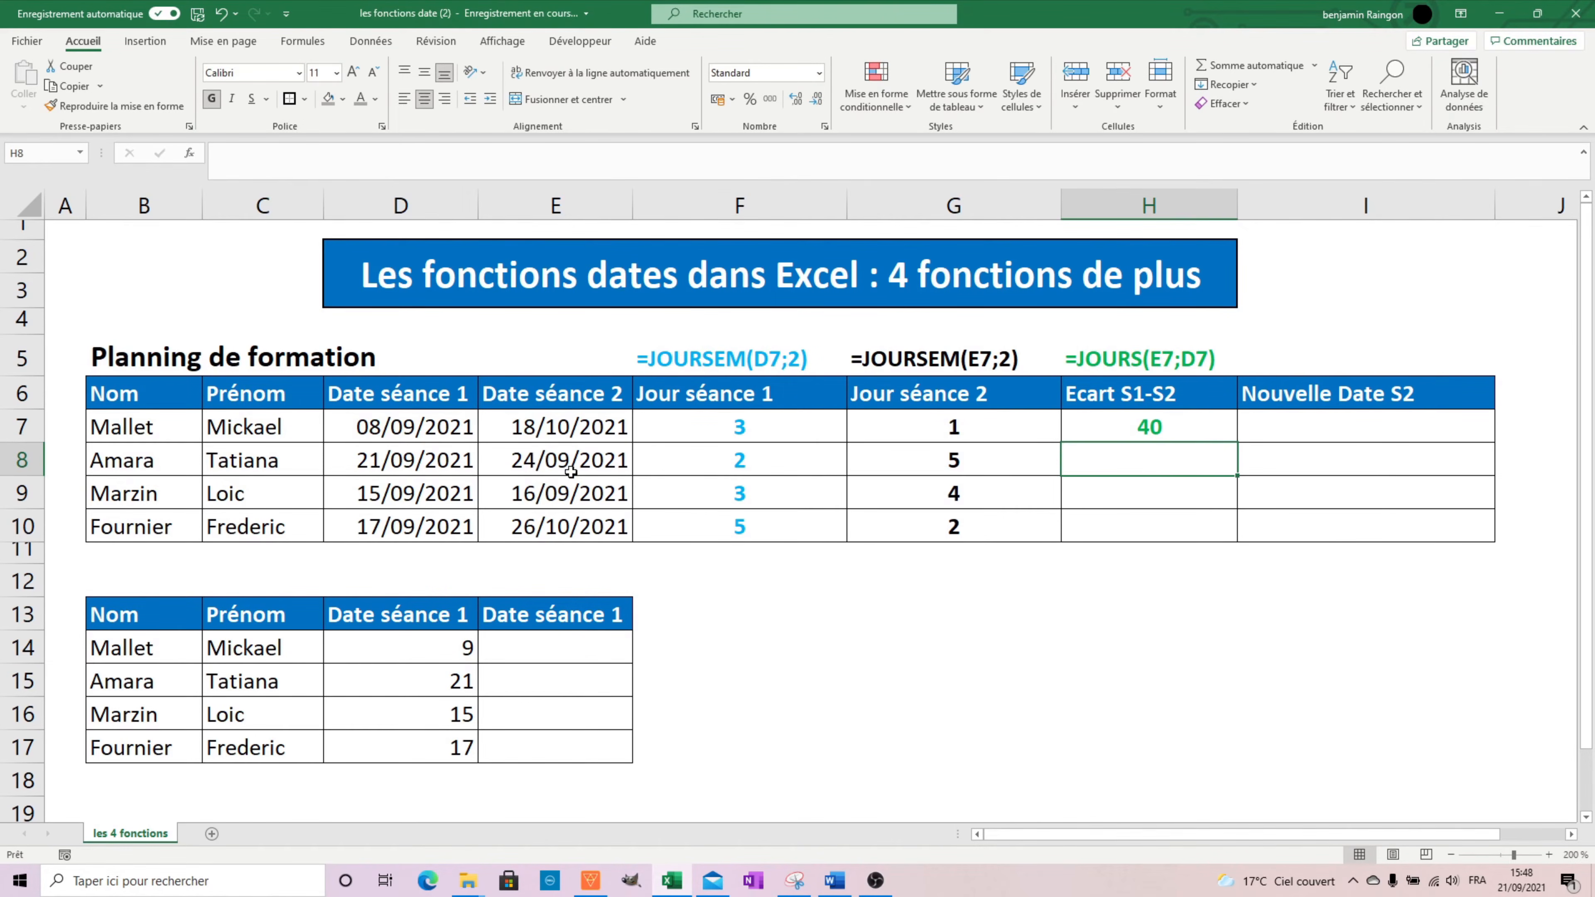
Fill the Ecart S1-S2 formula from H7 down to H10 and check the first copied cells.
click(1225, 434)
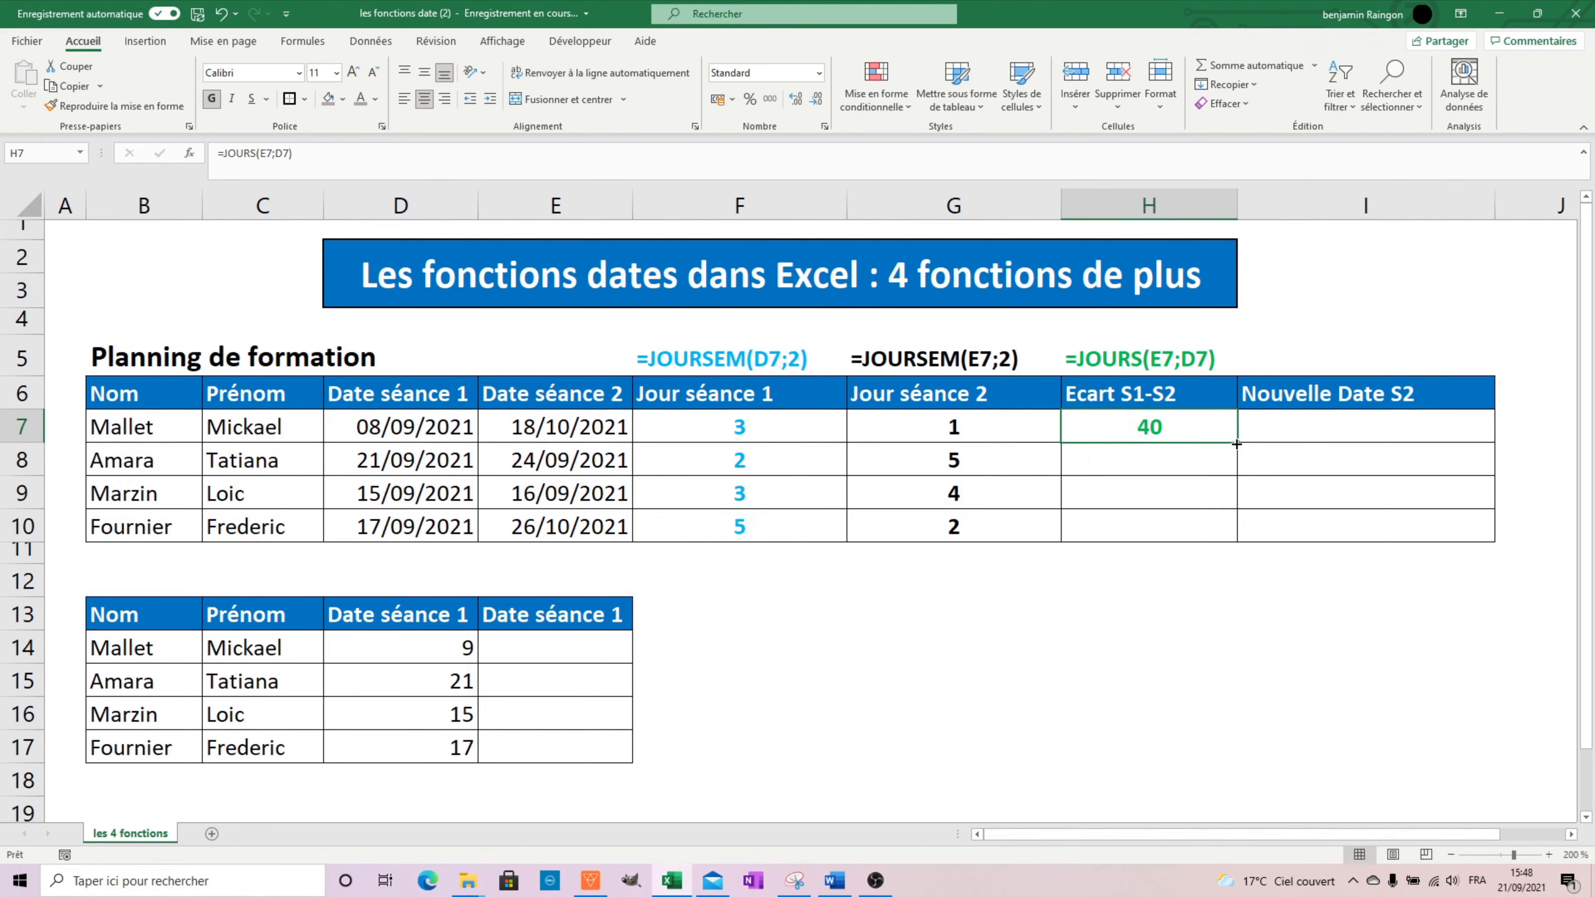
double_click(1236, 446)
click(1176, 422)
click(1178, 464)
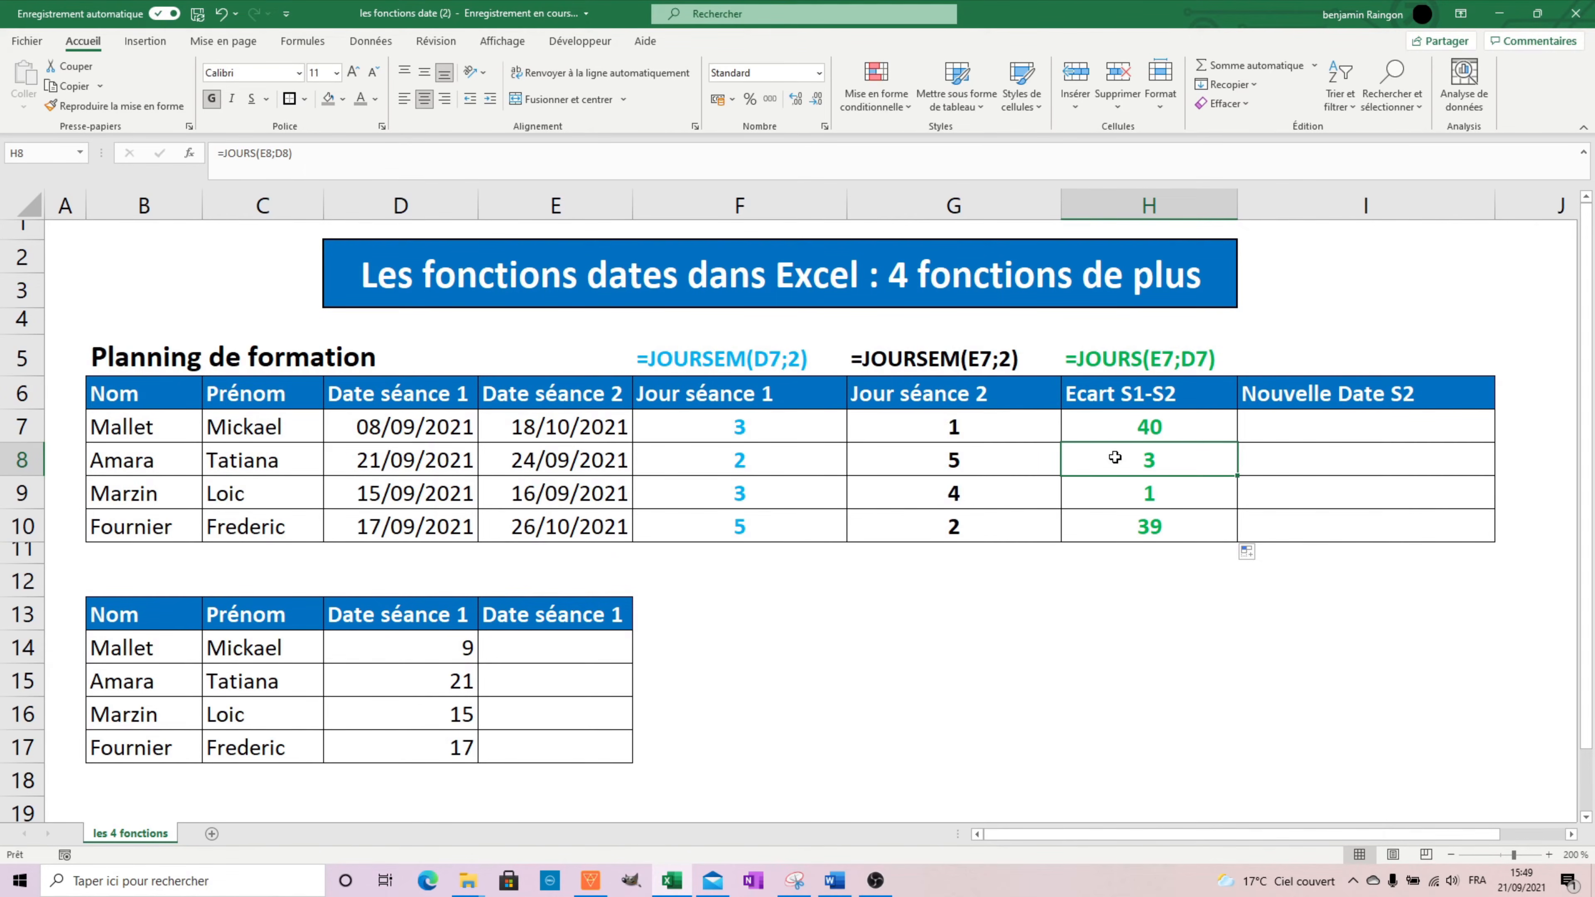
Enter =MOIS.DECALER(D7;1) in I7 to set the new second session date one month after the first session.
click(1336, 434)
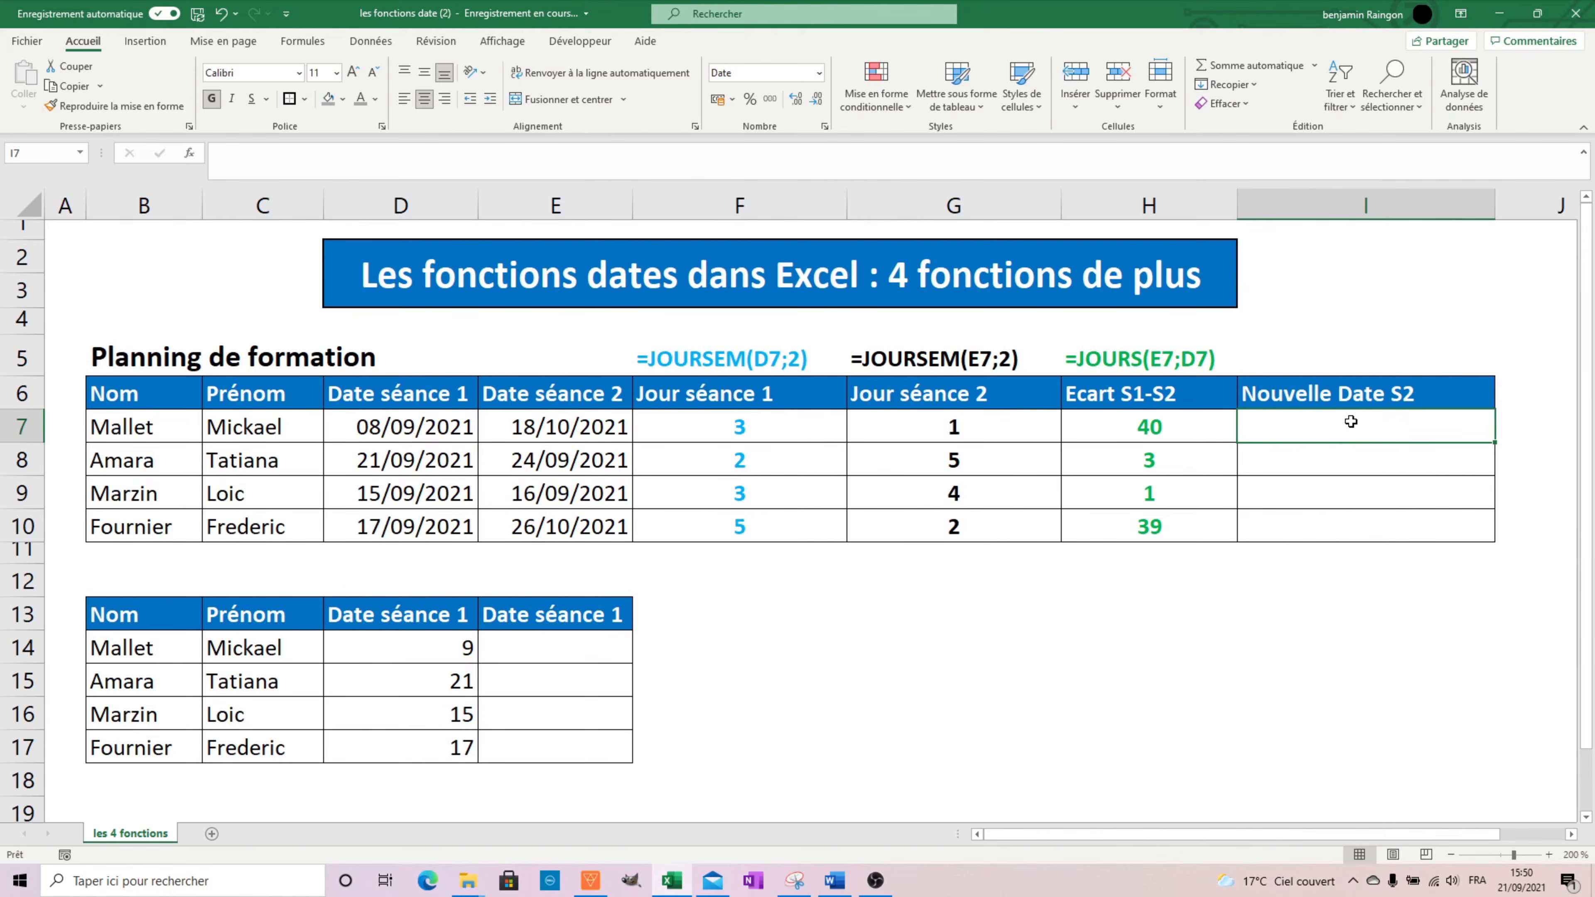
text(=MOIS)
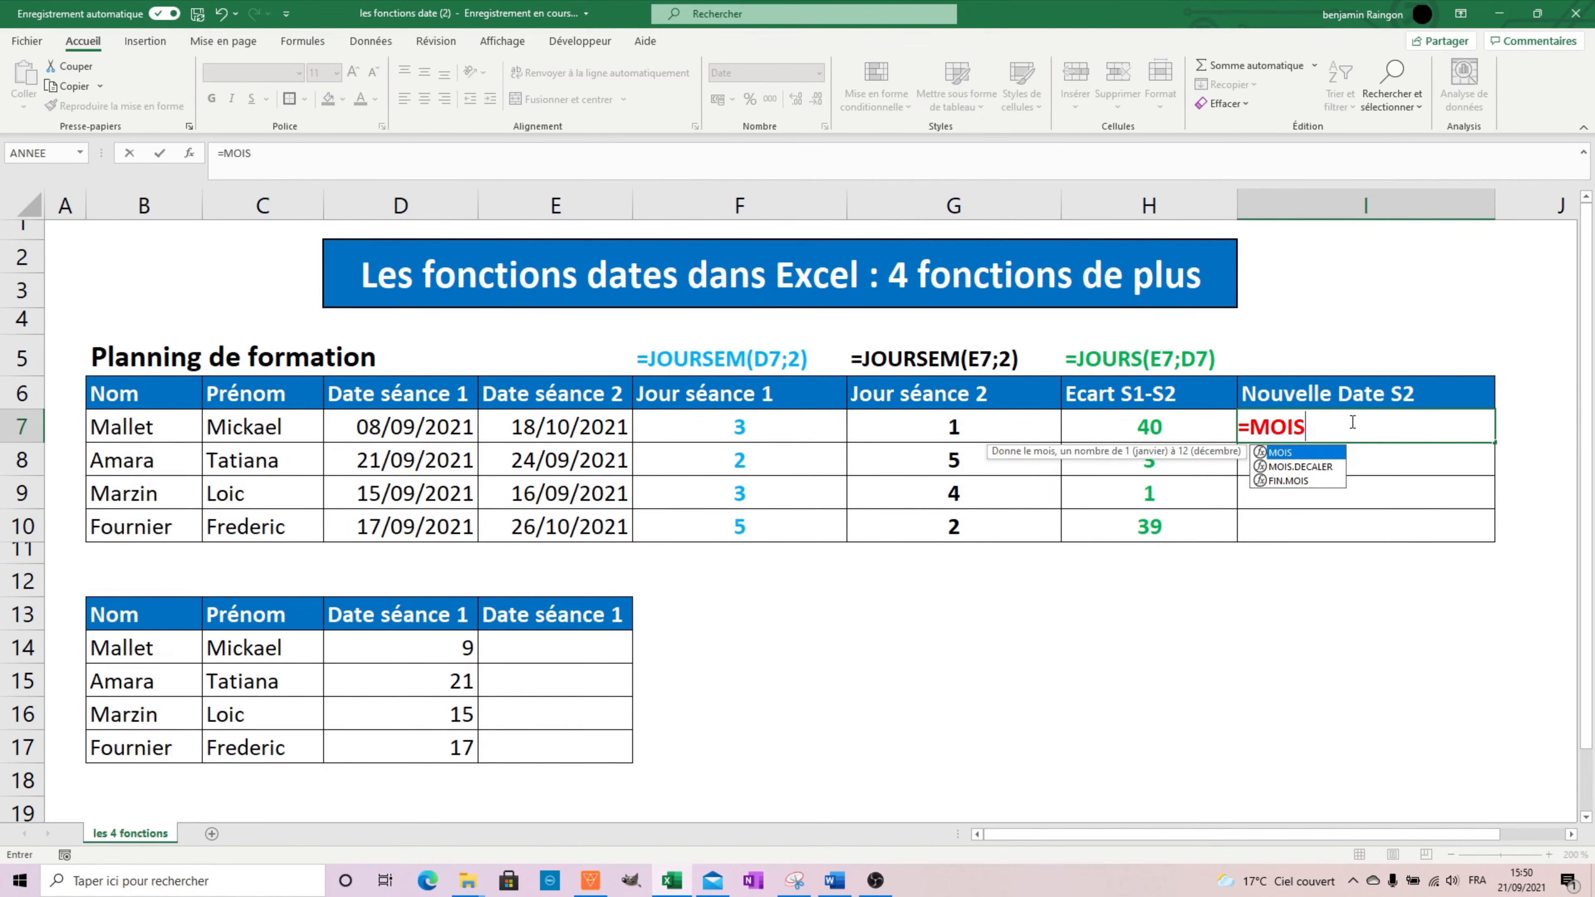
text(.DECALER()
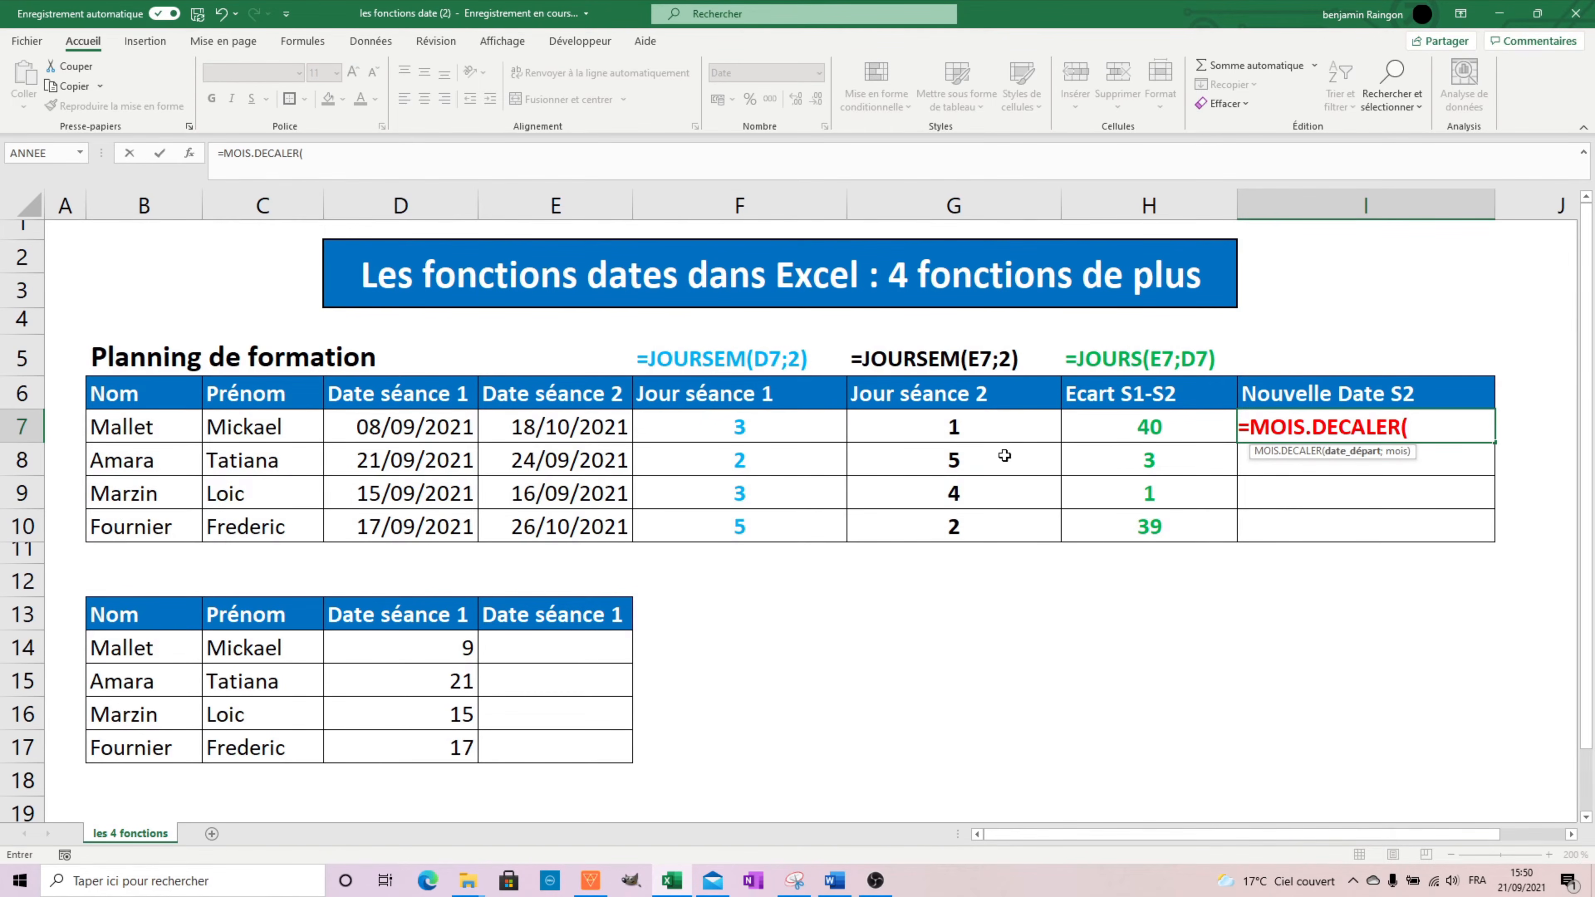
click(377, 428)
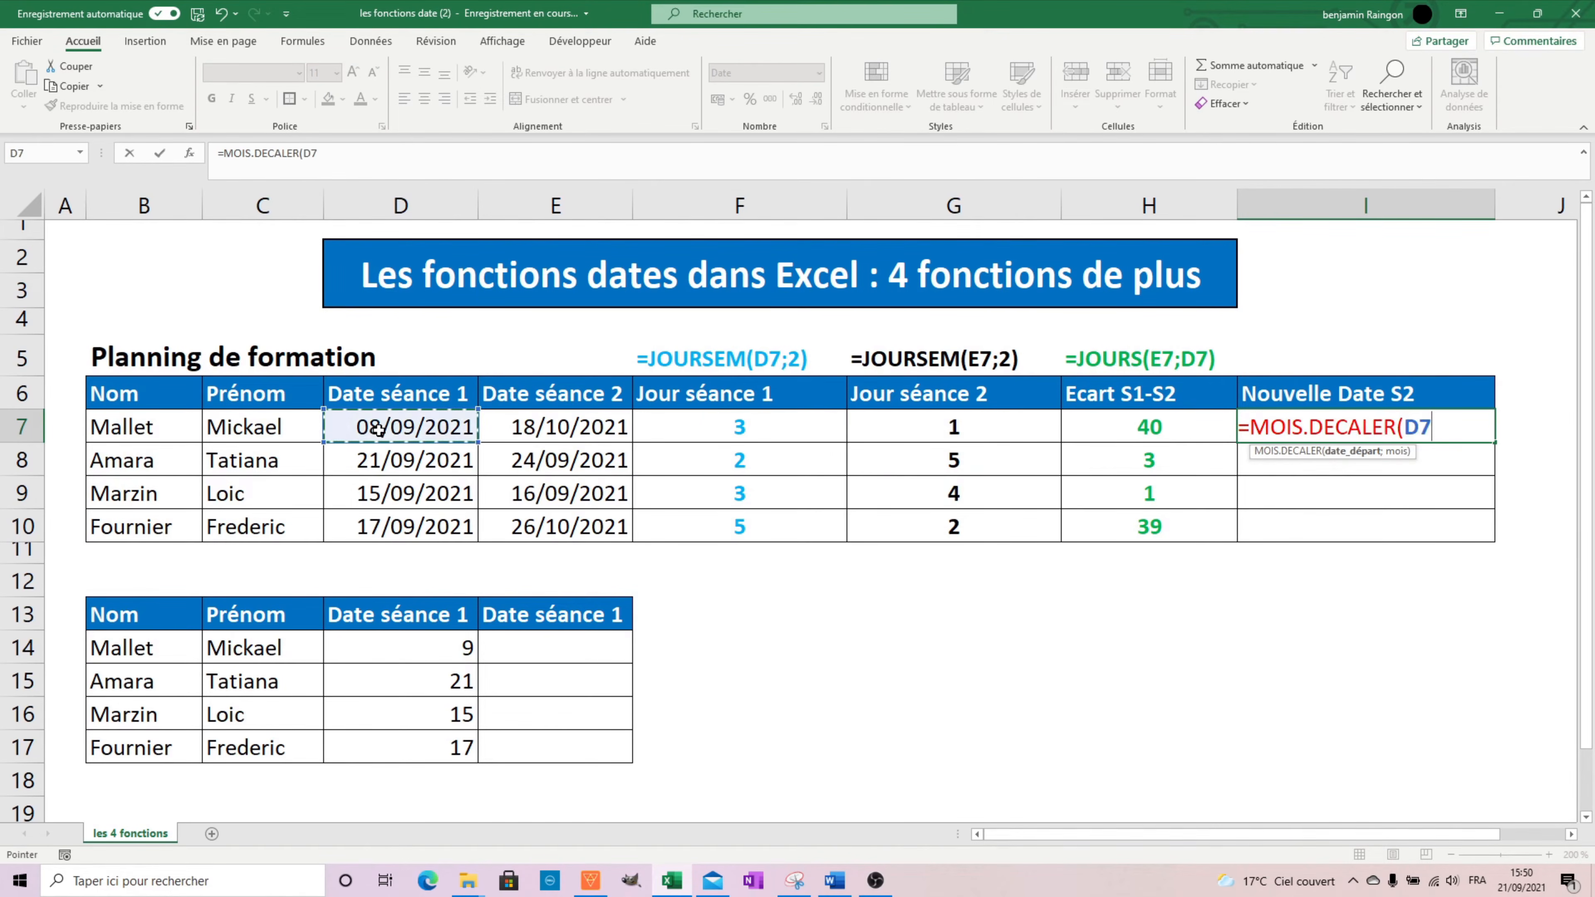
text(;)
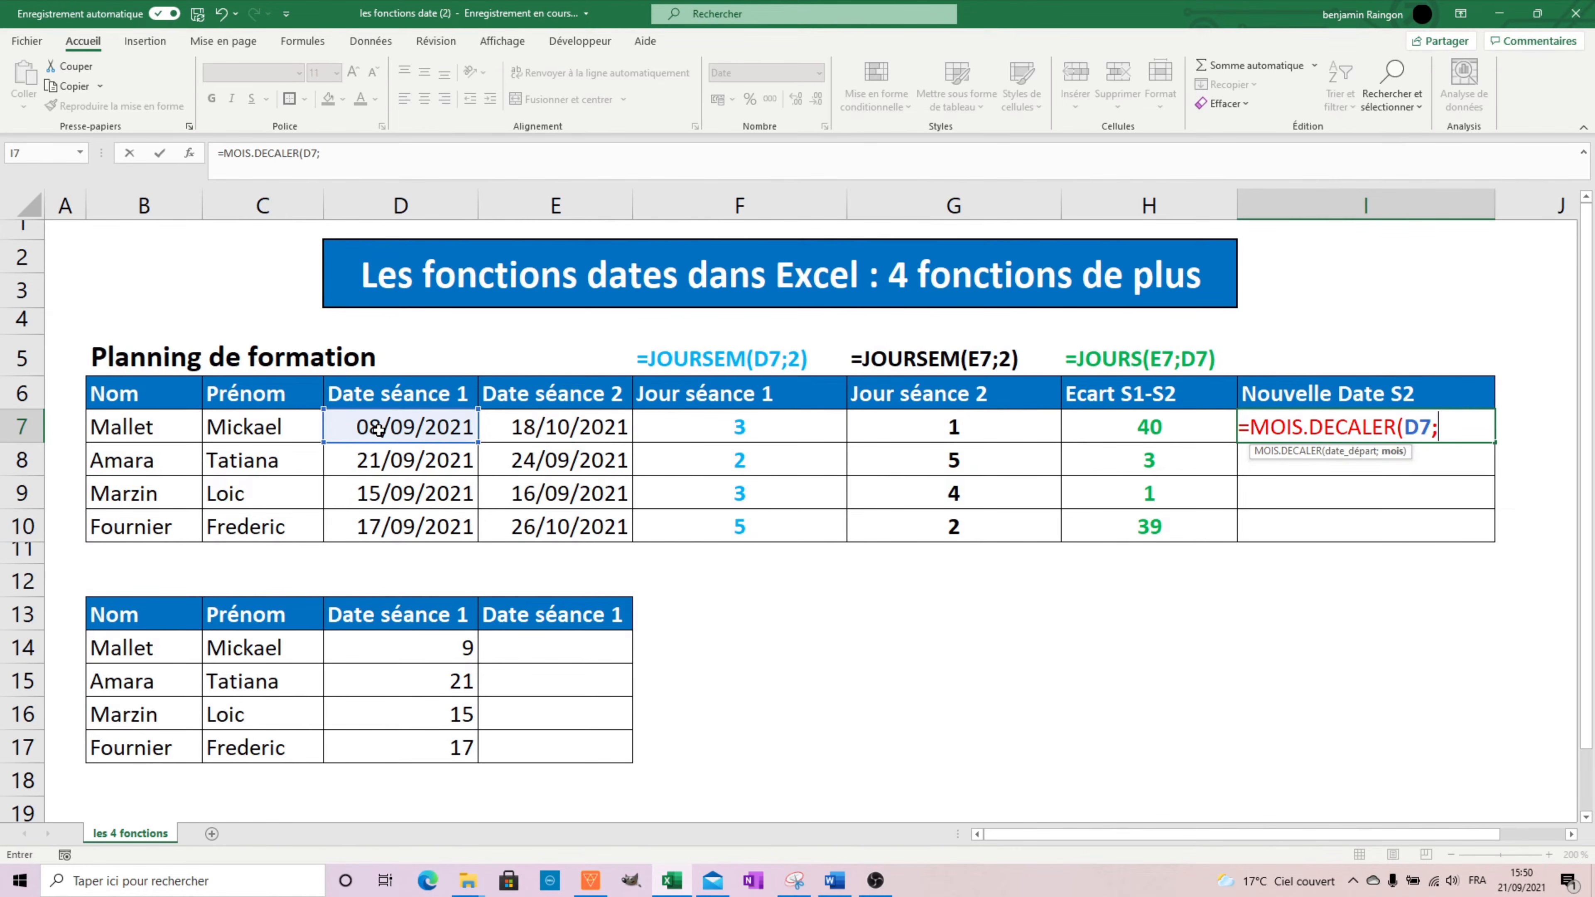
text(1))
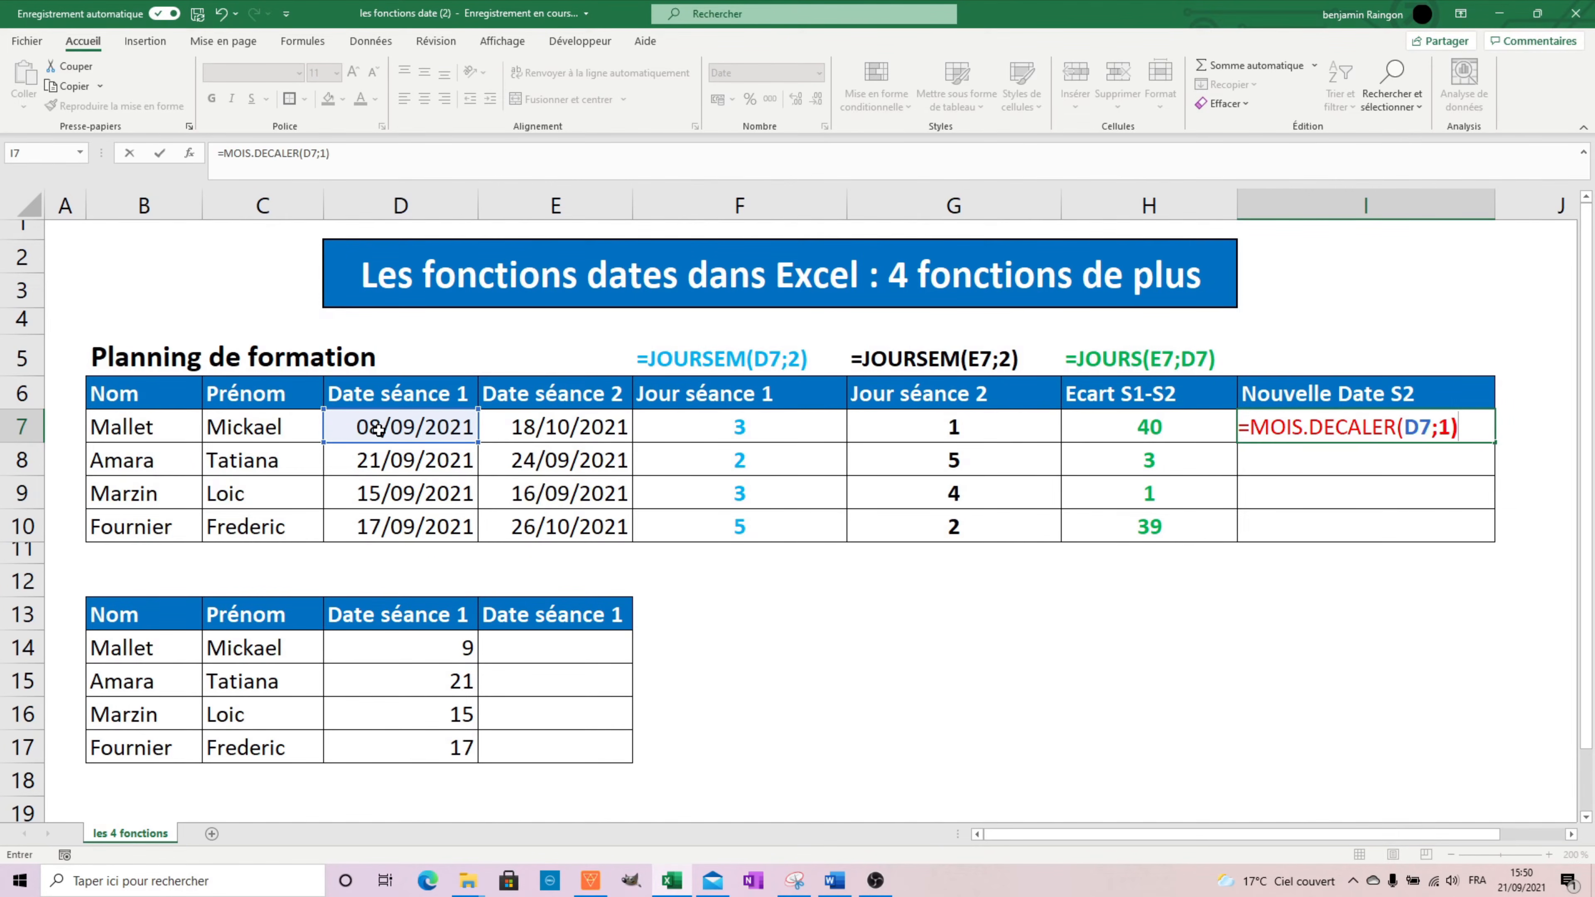
key(Return)
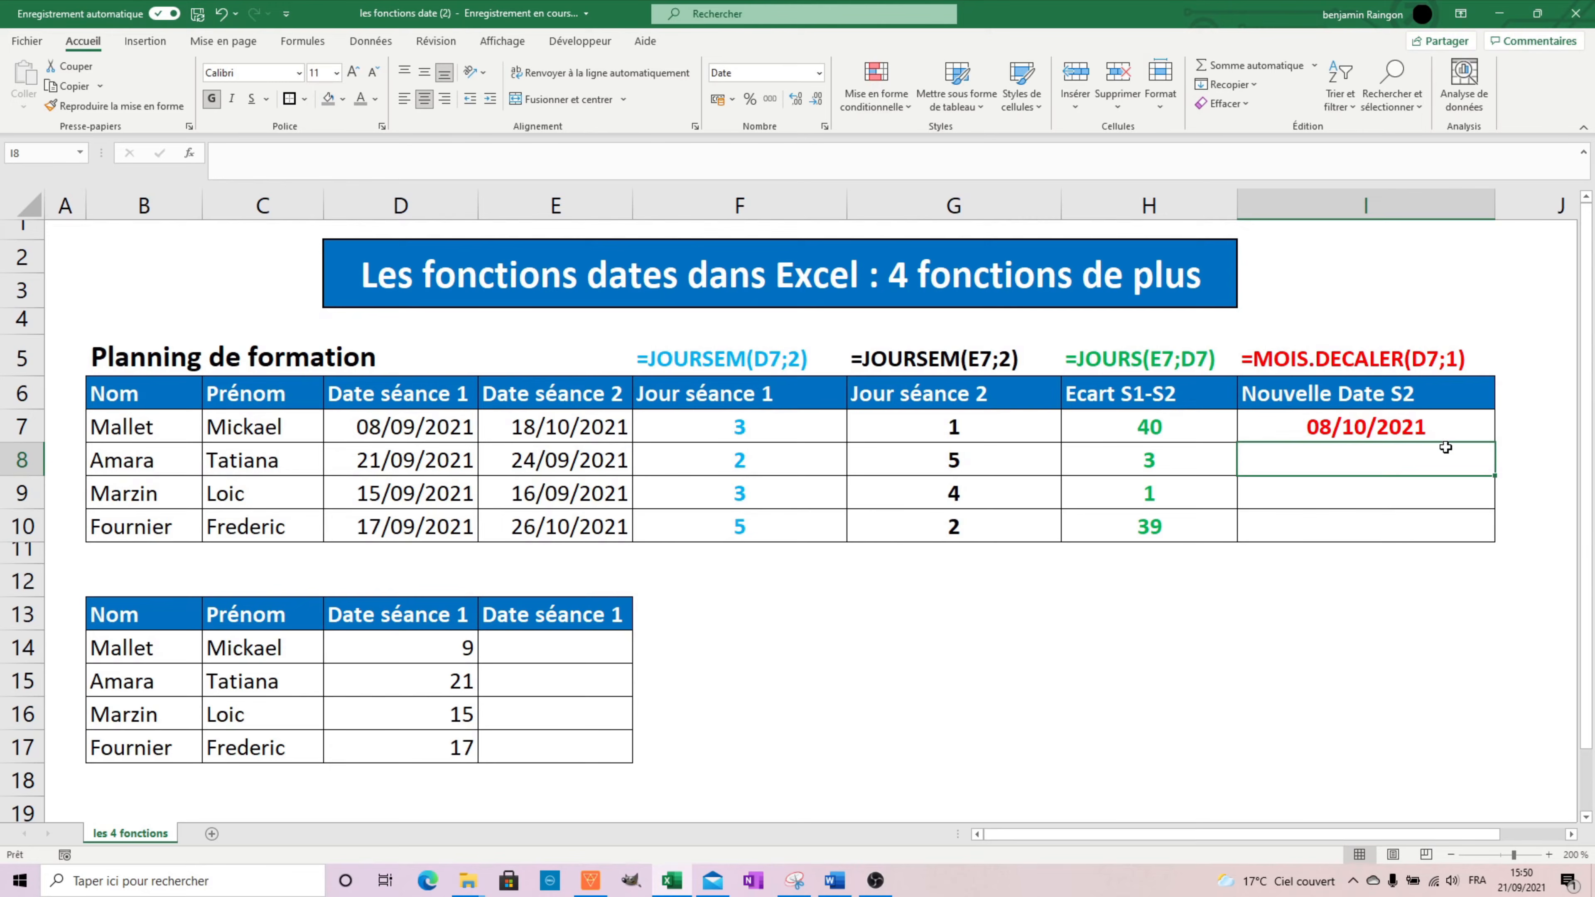
Fill the Nouvelle Date S2 formula from I7 down to I10.
click(1456, 432)
double_click(1493, 442)
click(1371, 589)
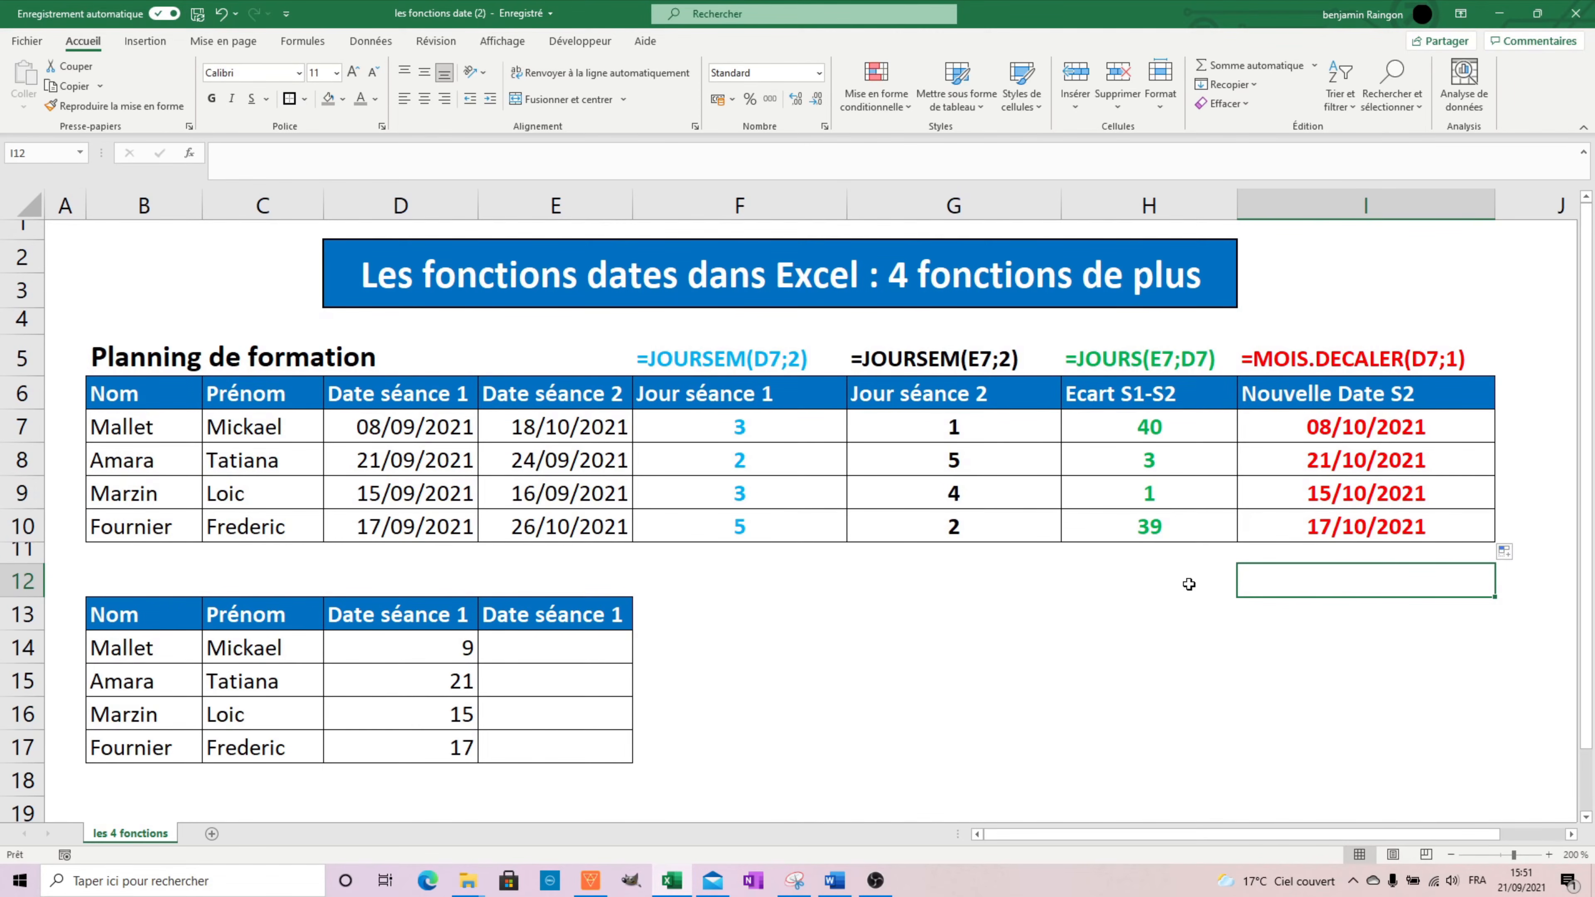
click(717, 580)
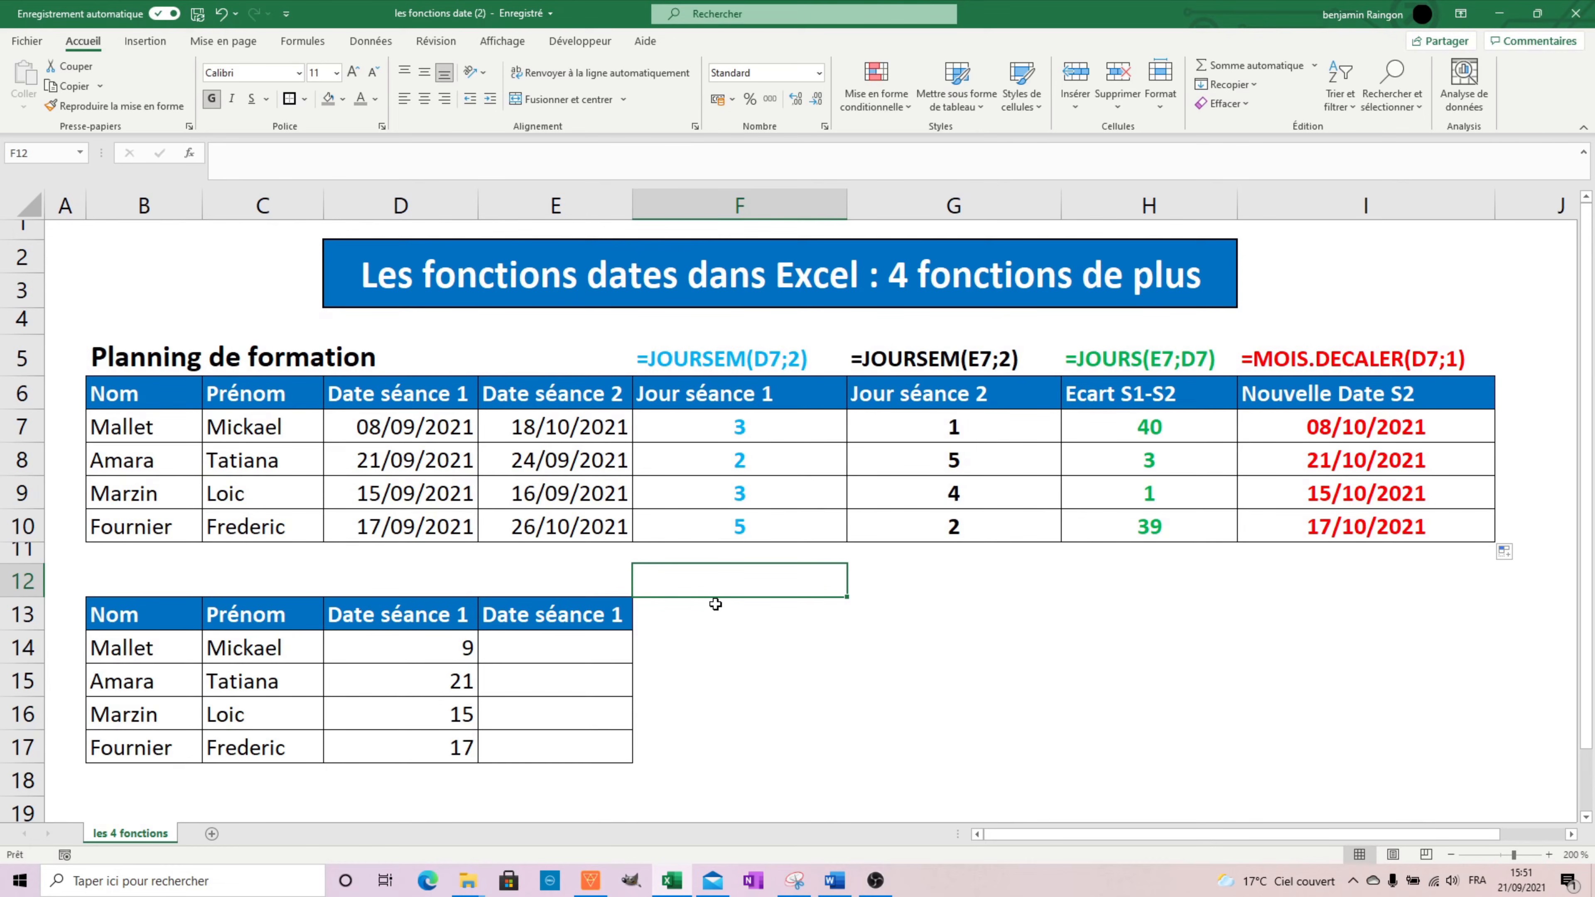
Enter =DATE(2021;9;D14) in E14 to build the first session's full date from the day number in D14.
click(622, 647)
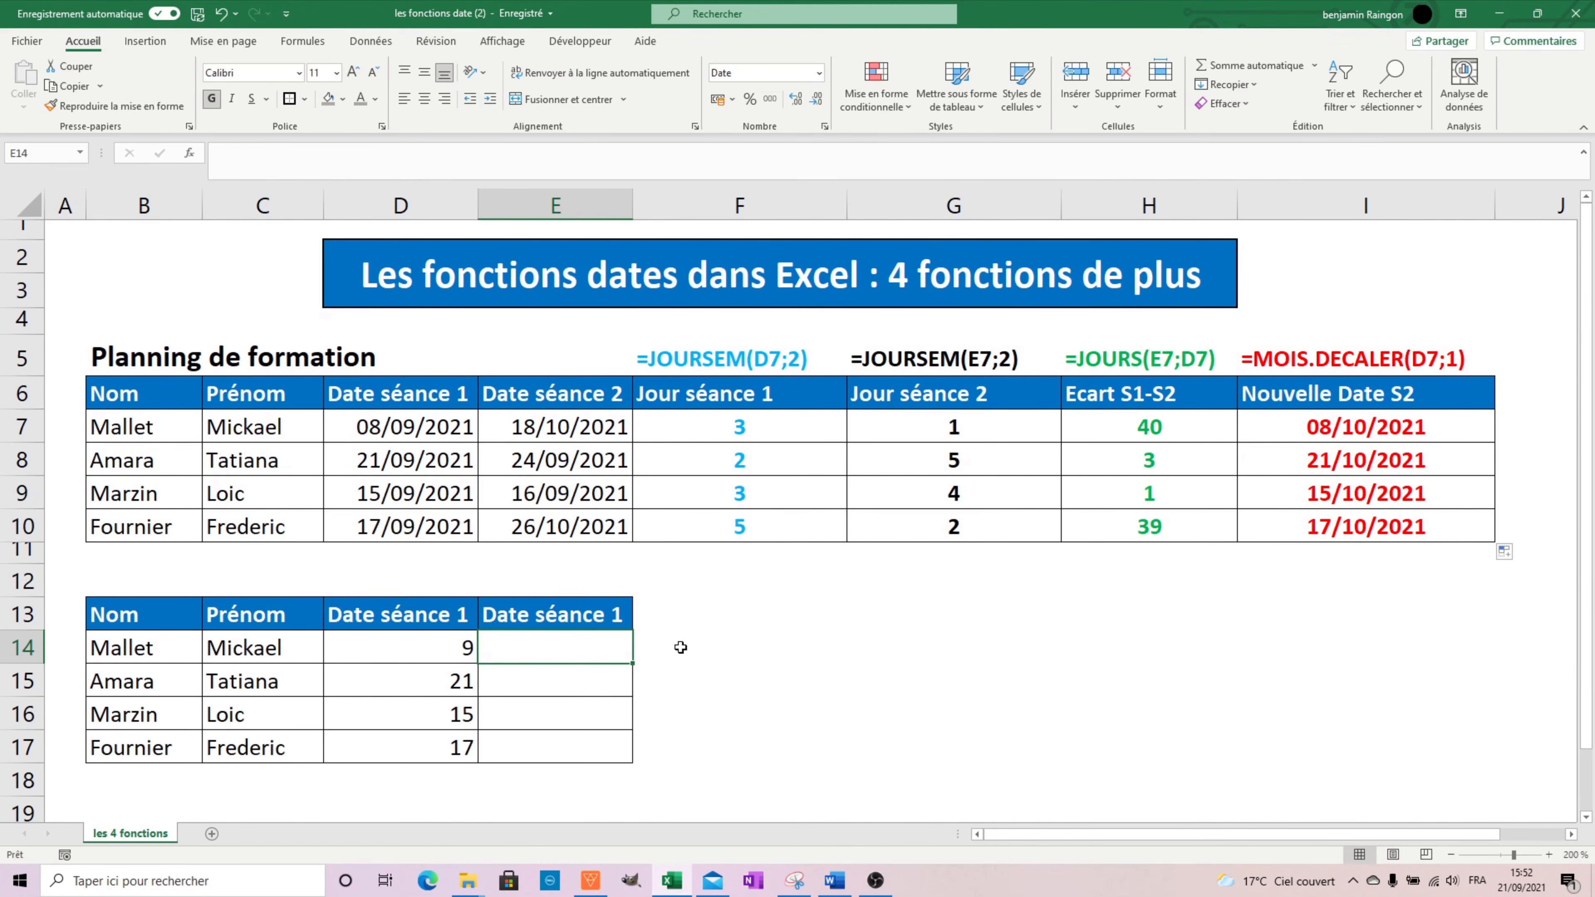
text(=dat)
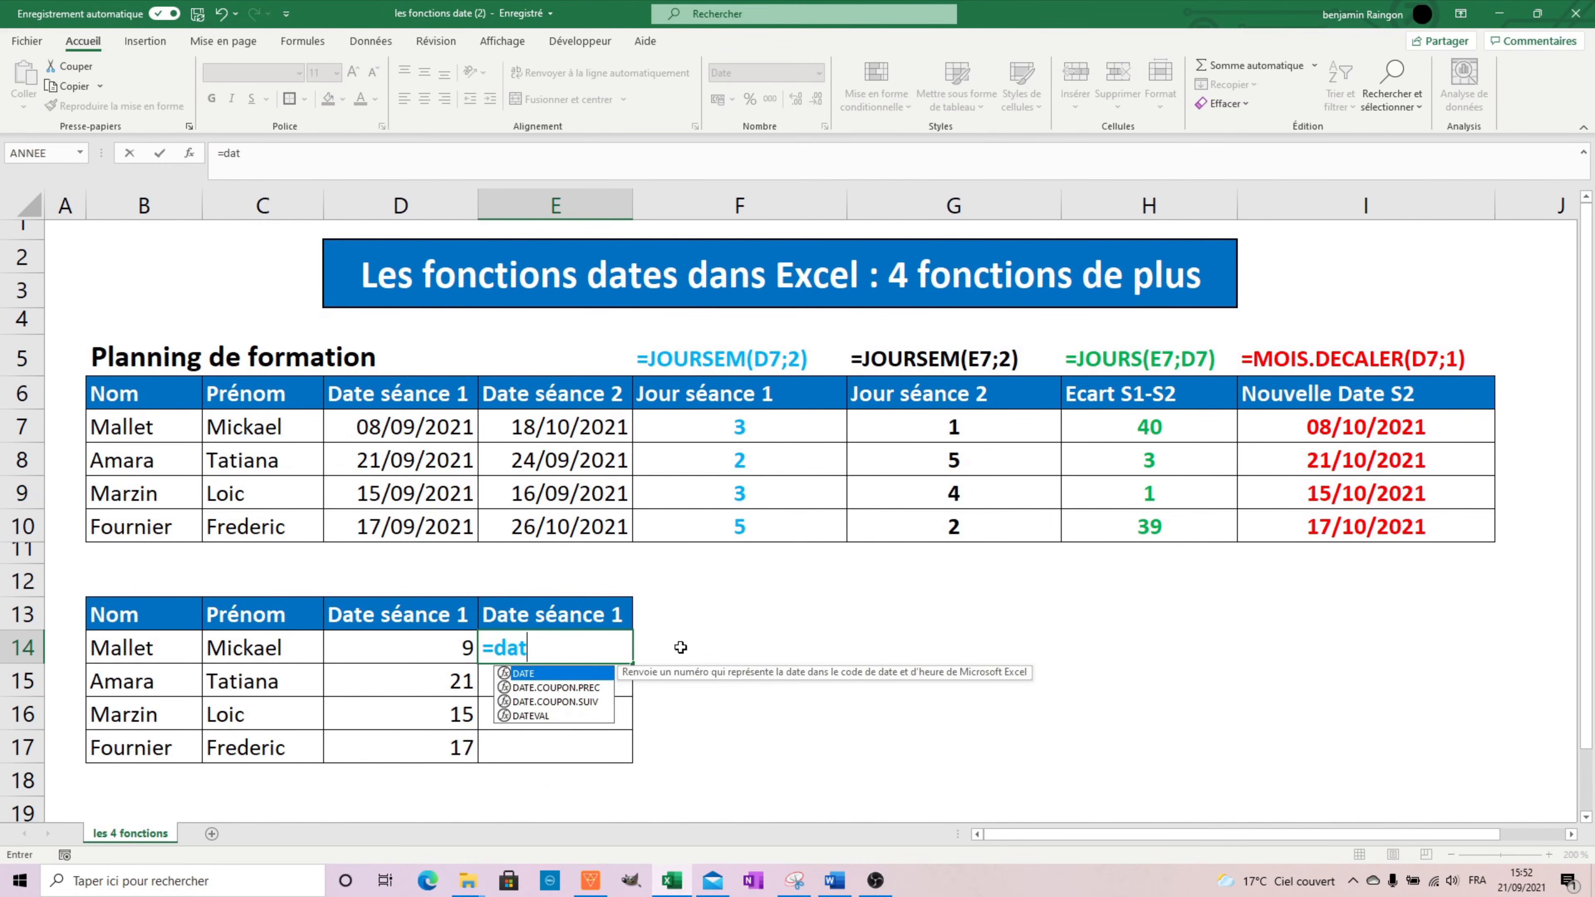
text(e()
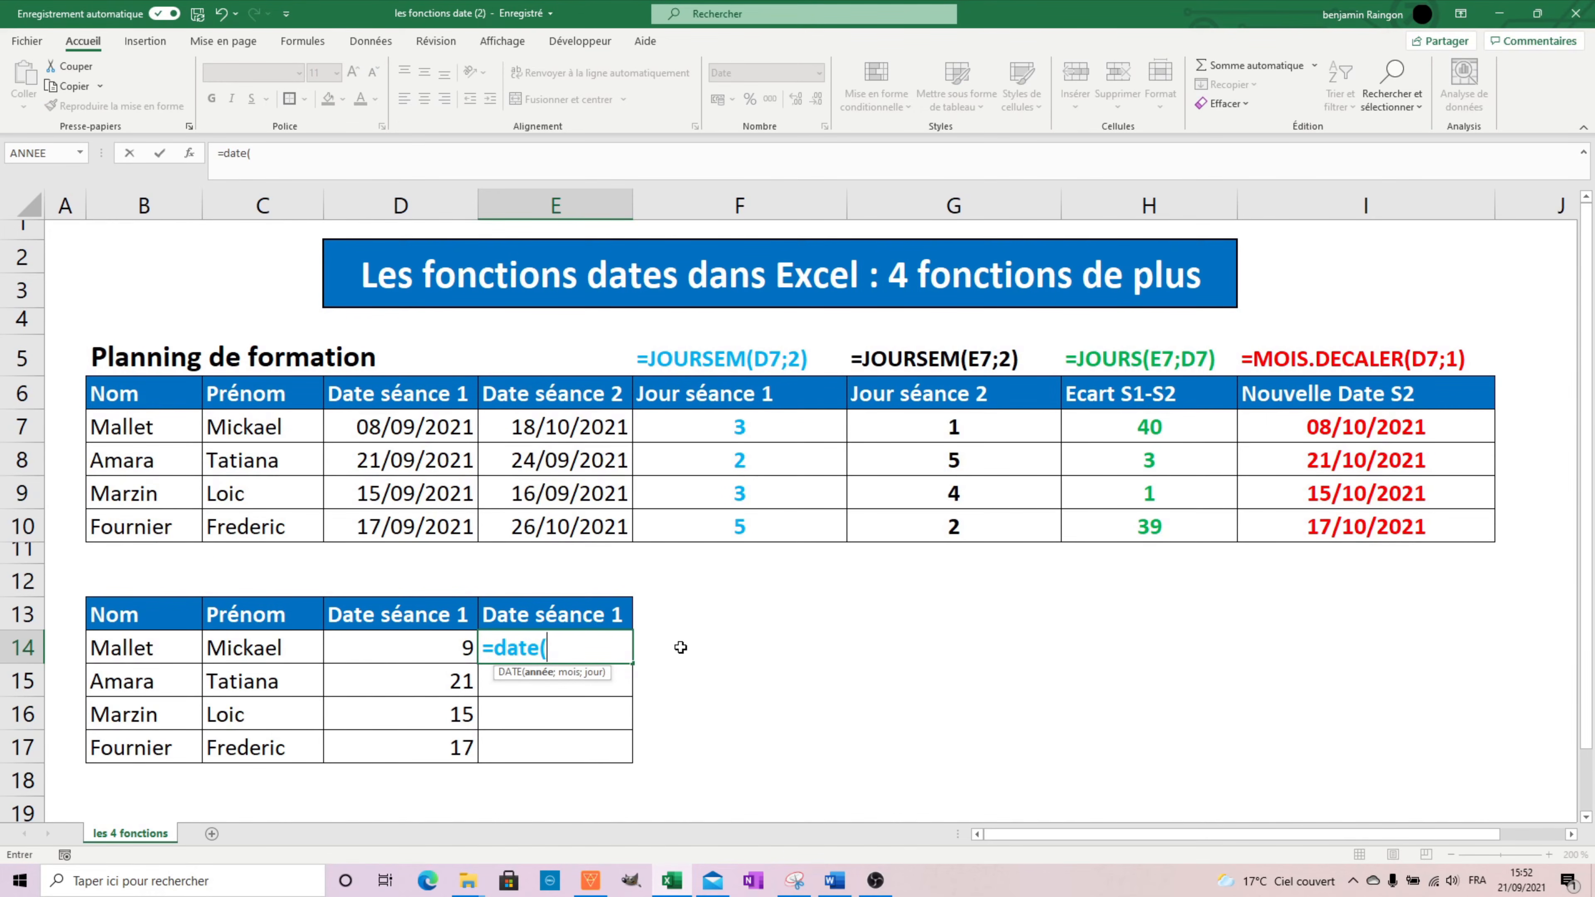
text(2021;9)
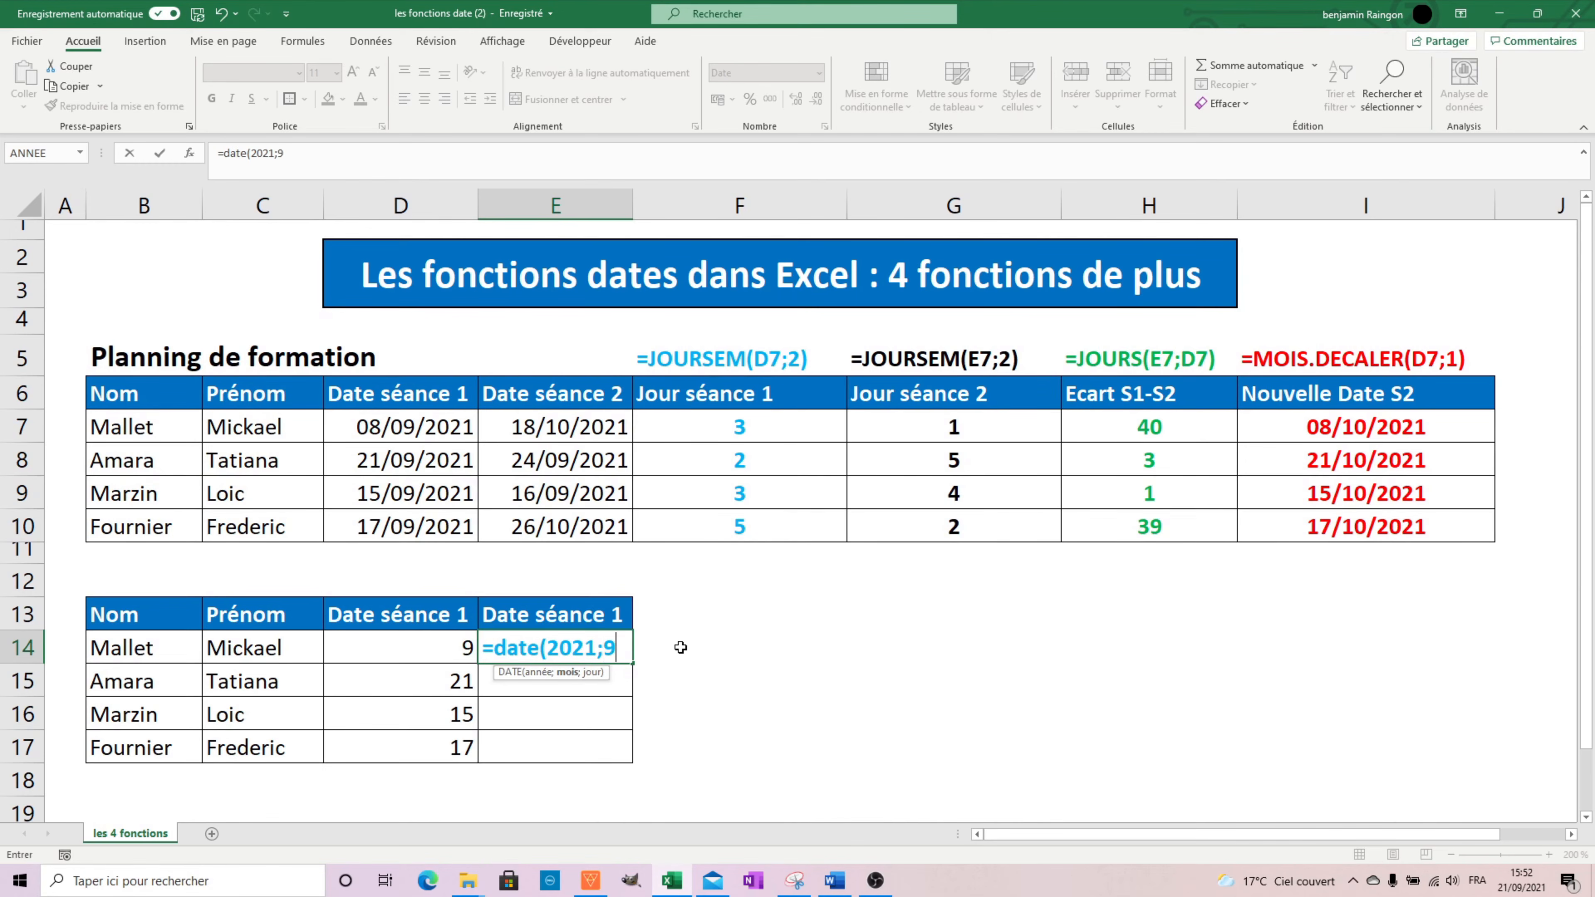
text(;)
click(425, 640)
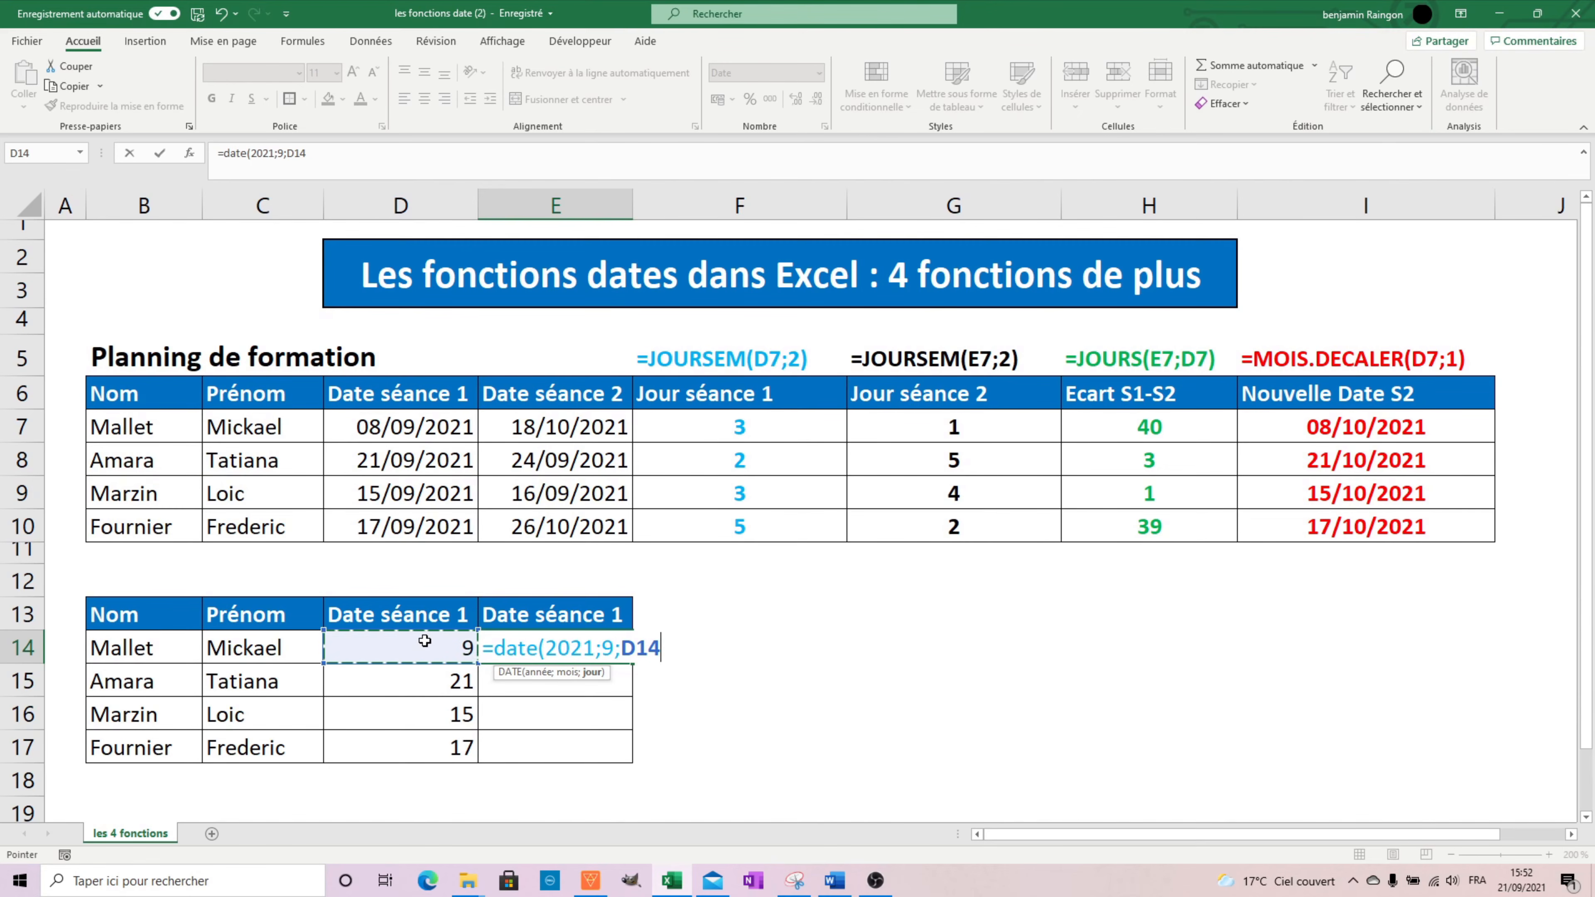
text())
key(Return)
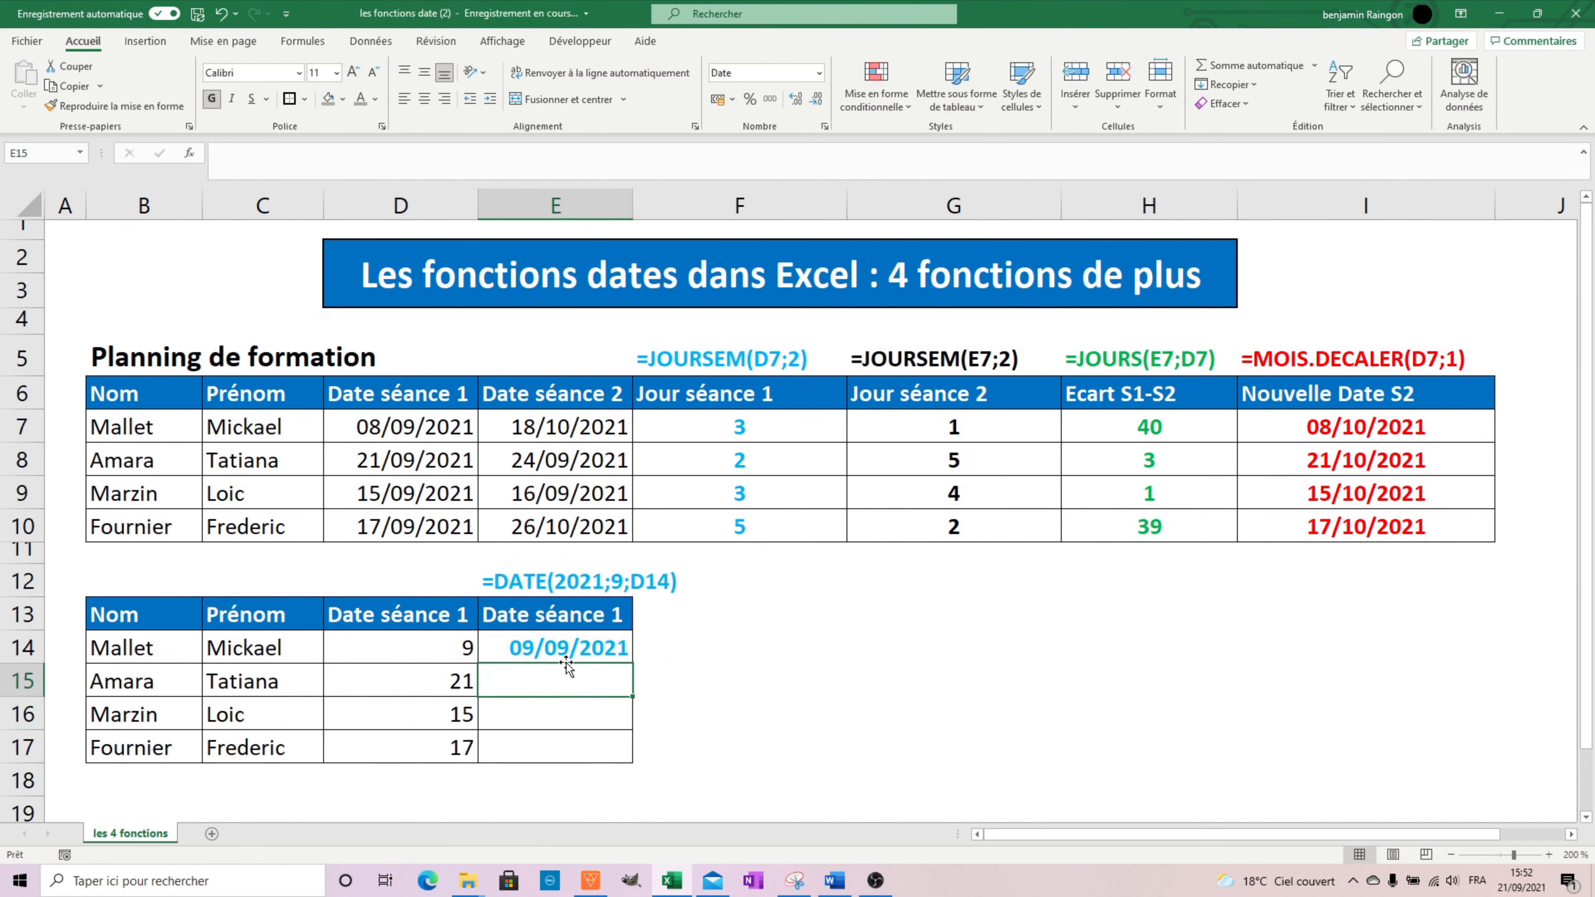
Fill the DATE formula from E14 down to E17 in the lower table.
click(568, 653)
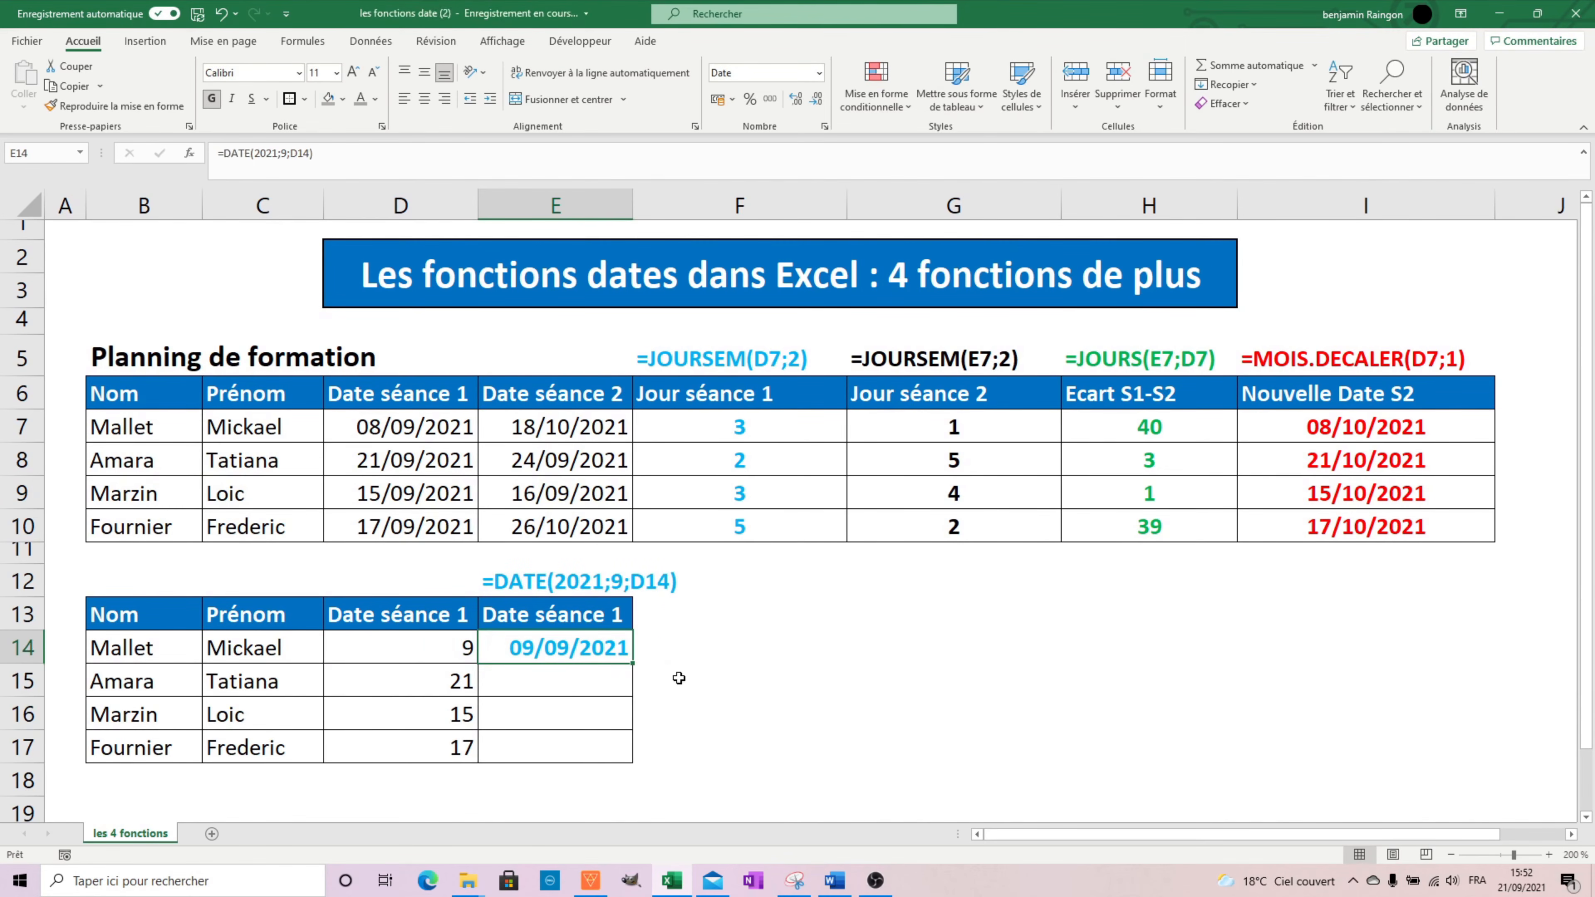
double_click(632, 663)
click(751, 686)
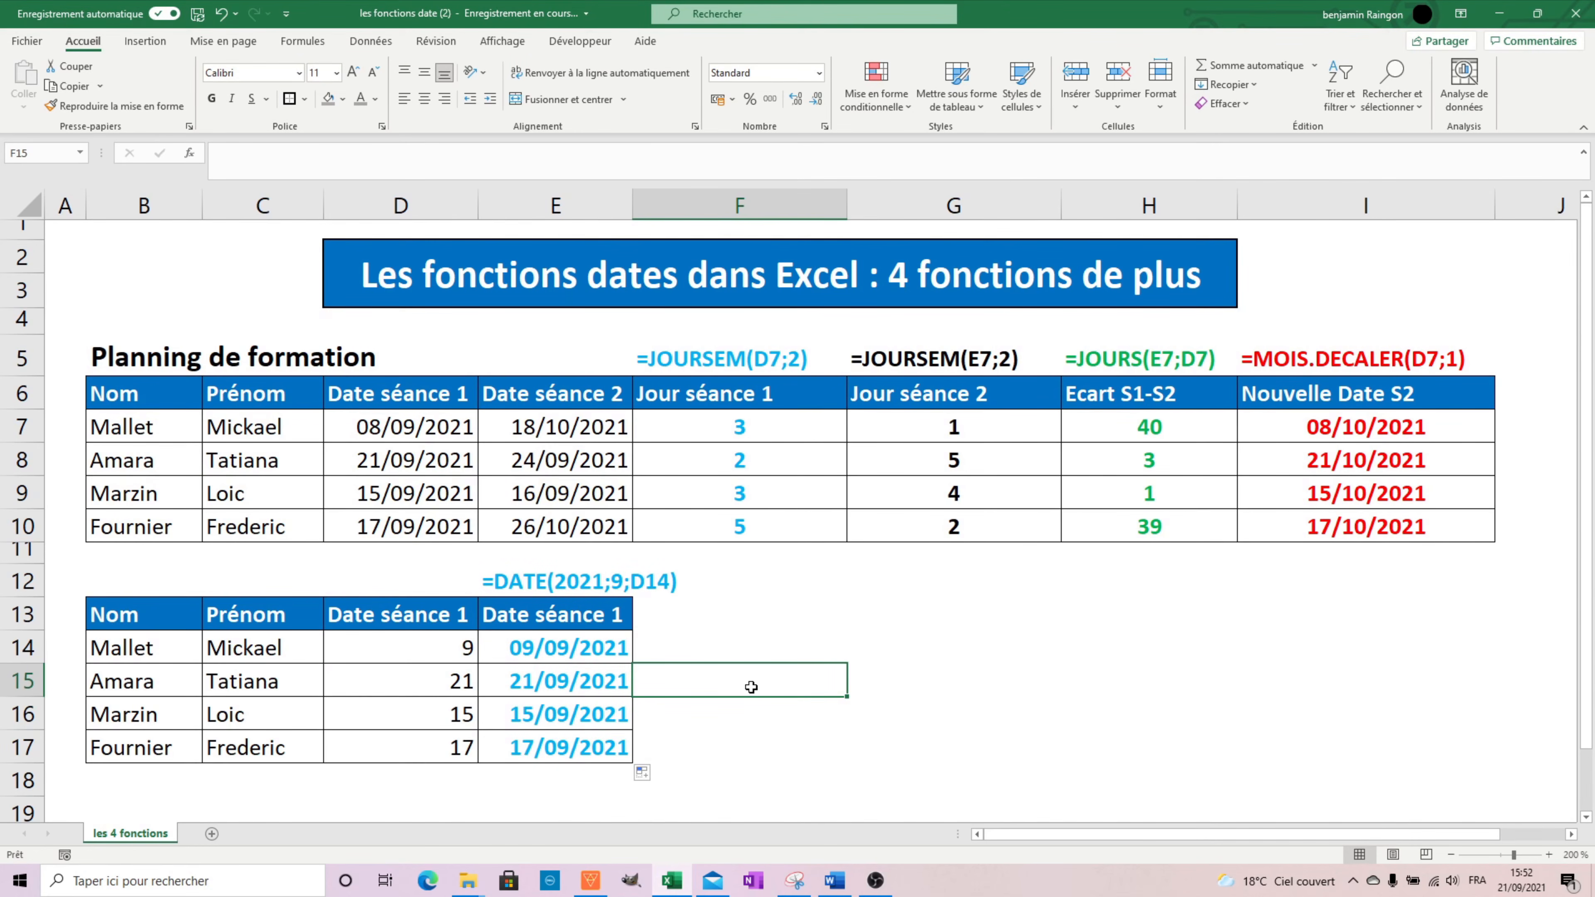